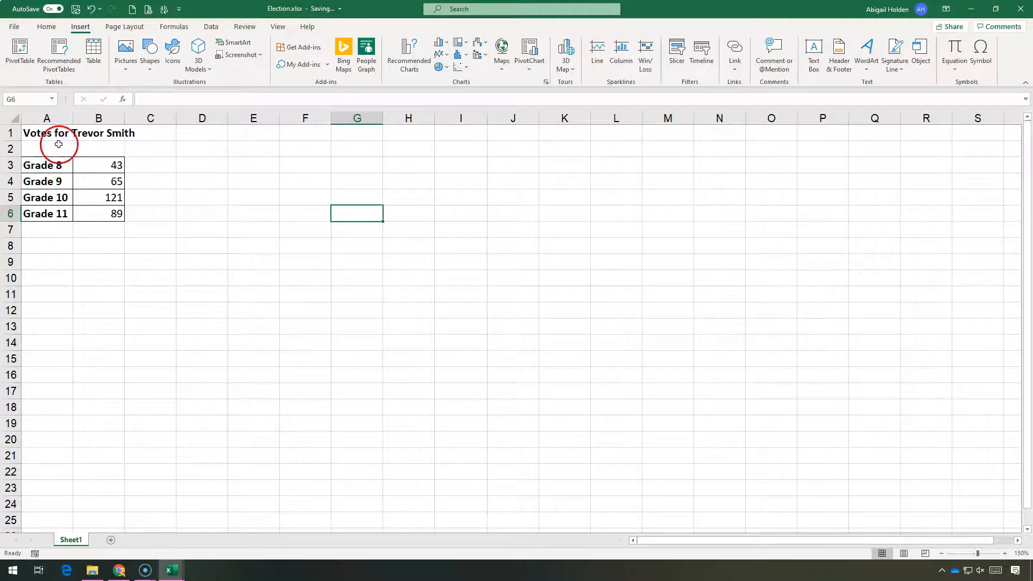
# Step: Select the grade vote data in A3:B6 and insert a pie chart from the recommended charts
pyautogui.moveTo(48, 165); pyautogui.dragTo(99, 217)
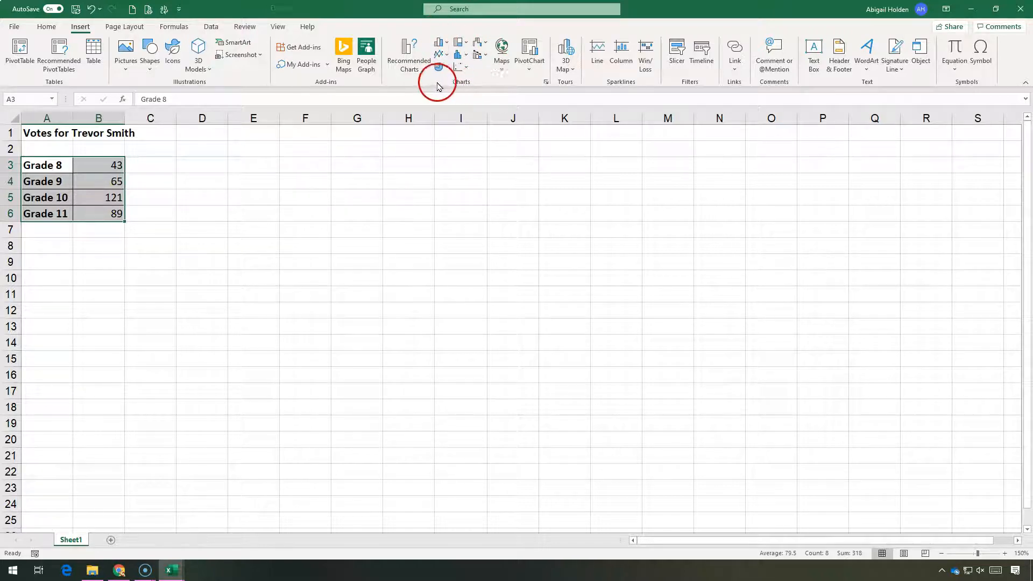
pyautogui.click(401, 57)
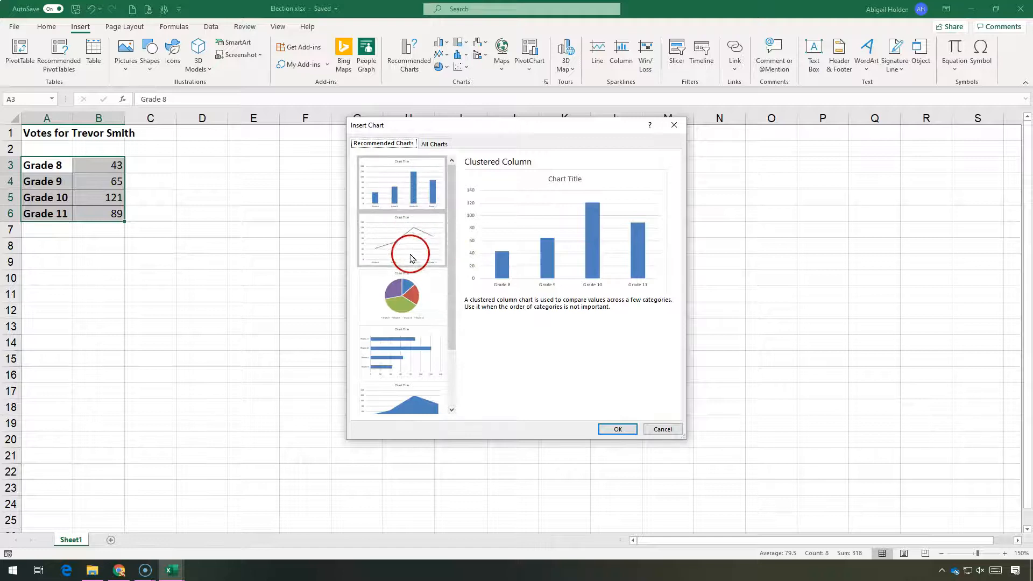
pyautogui.click(401, 296)
pyautogui.click(395, 350)
pyautogui.click(388, 393)
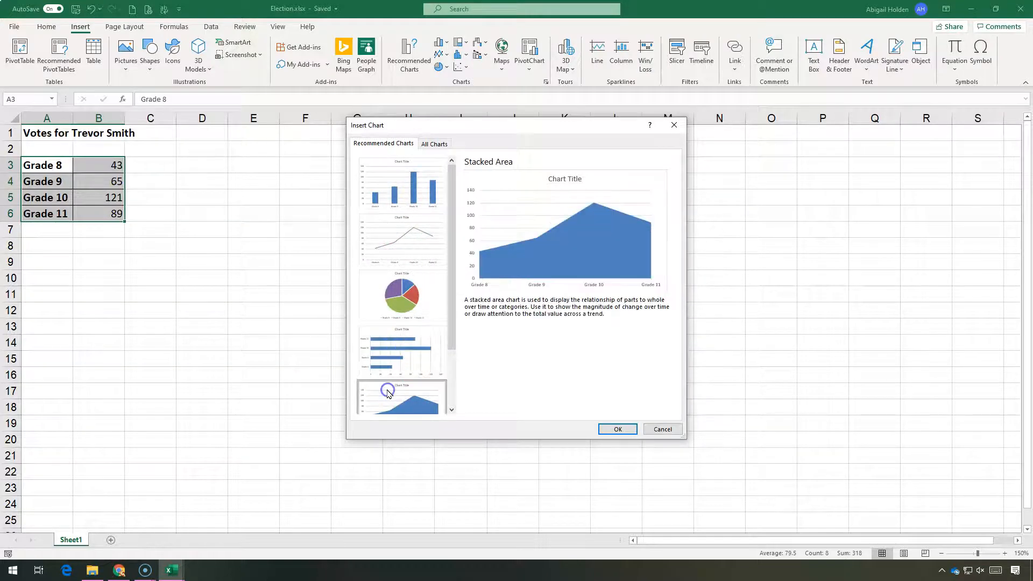
pyautogui.click(372, 258)
pyautogui.click(372, 189)
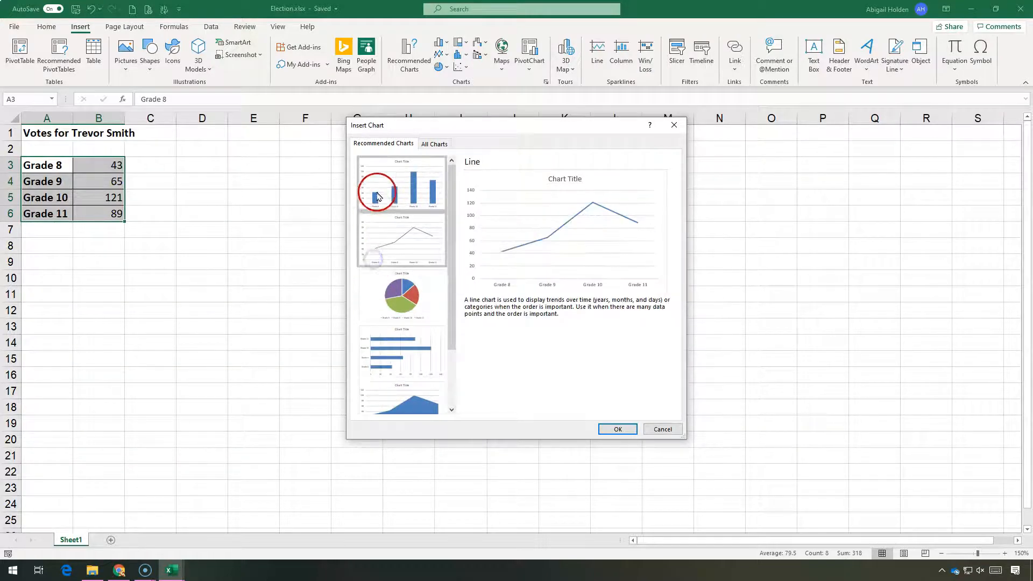
pyautogui.click(377, 303)
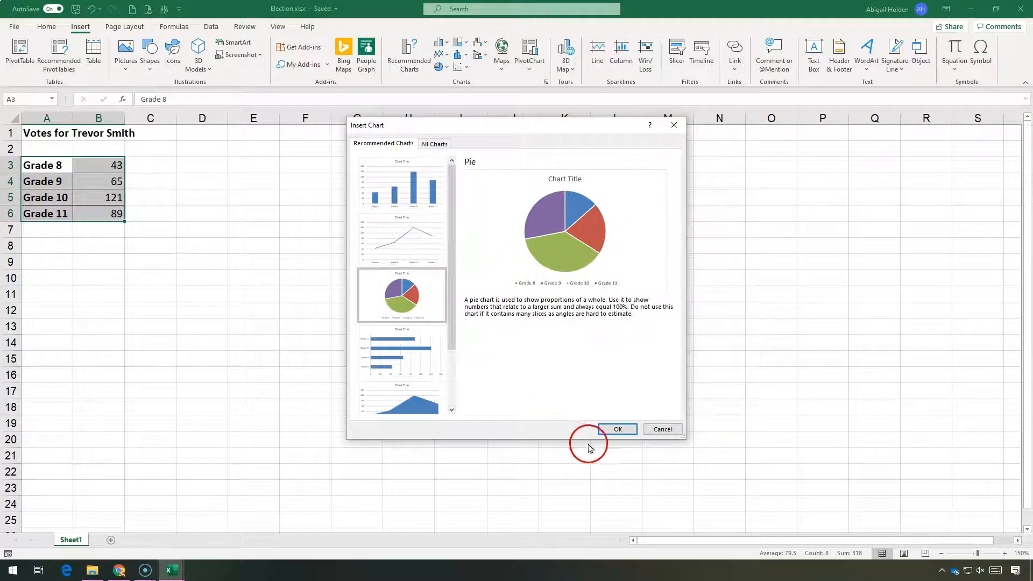
pyautogui.click(616, 430)
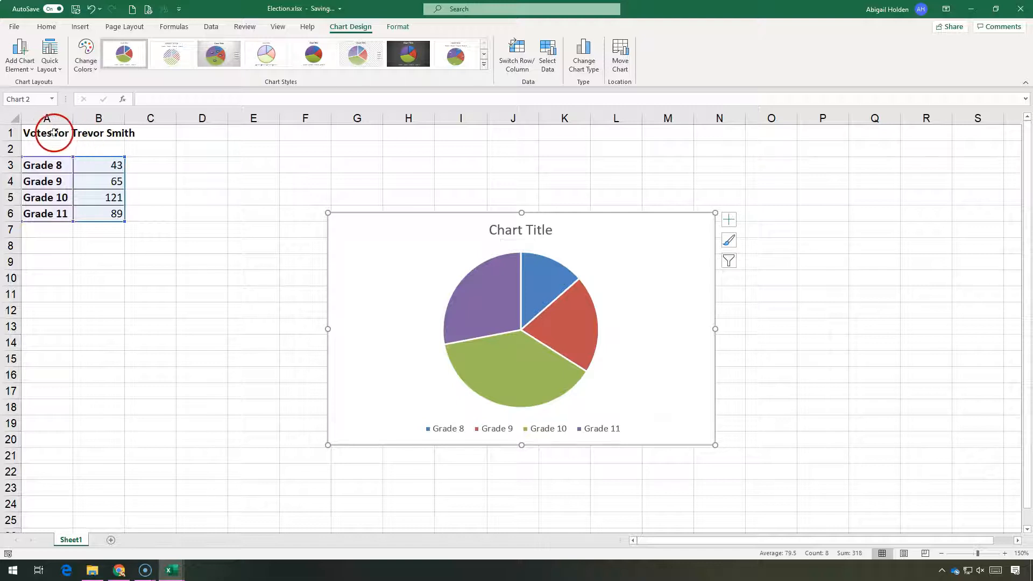
# Step: Rename the chart title to "Votes for Trevor Smith"
pyautogui.doubleClick(506, 231)
pyautogui.moveTo(554, 231); pyautogui.dragTo(459, 232)
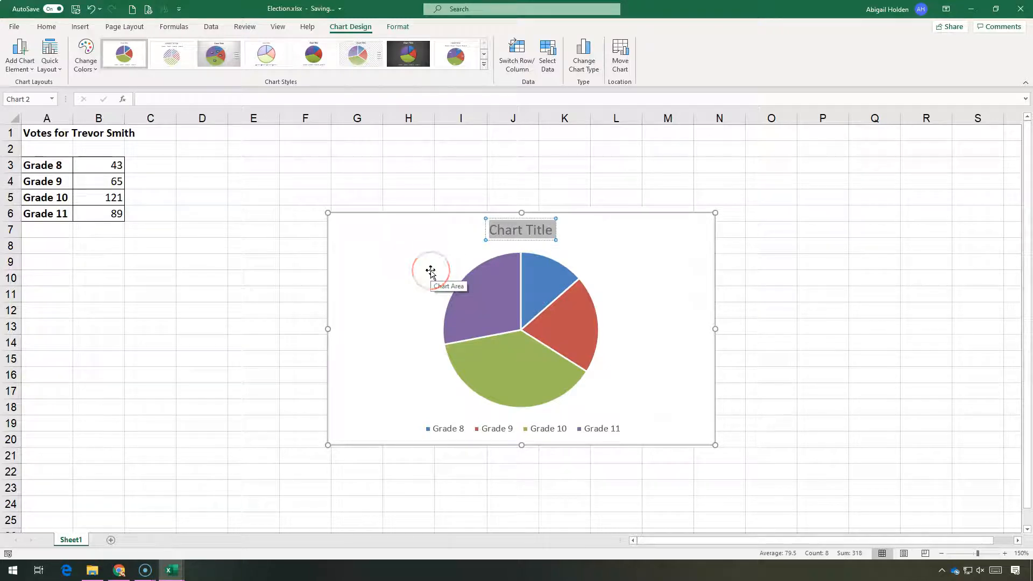
pyautogui.write('C')
pyautogui.write('otes for Trevor Smith')
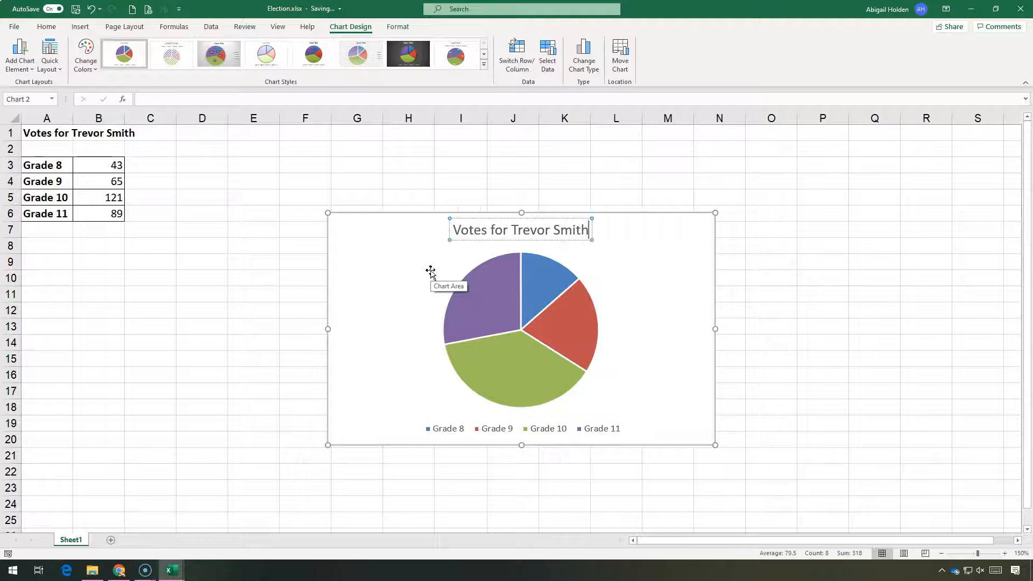
pyautogui.click(625, 285)
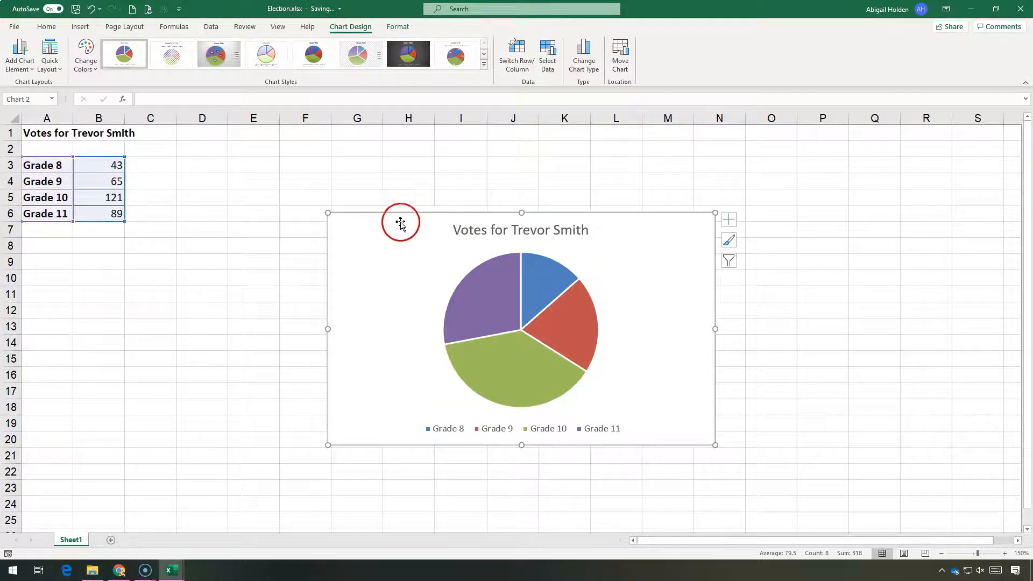
pyautogui.click(407, 26)
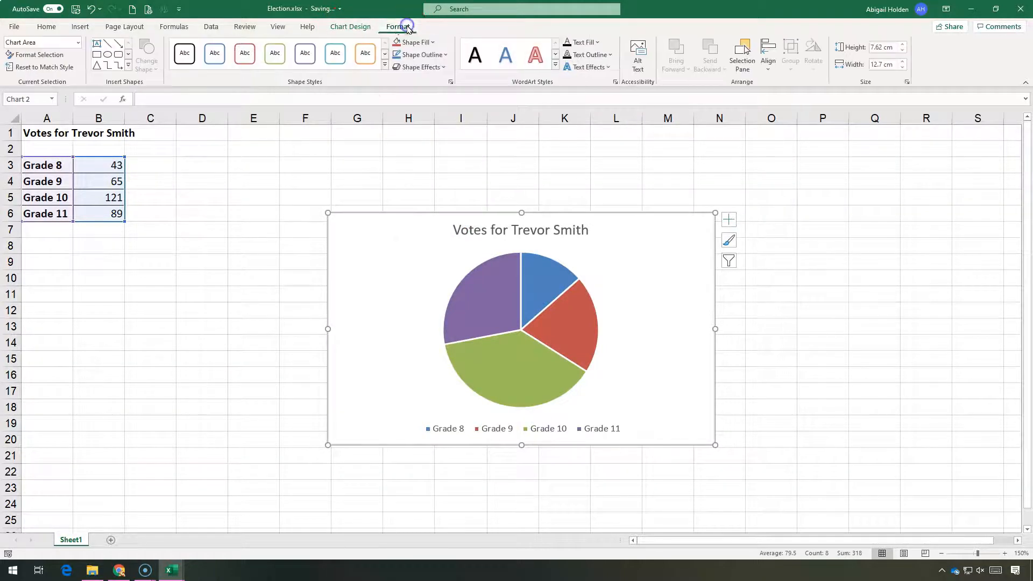
pyautogui.click(359, 26)
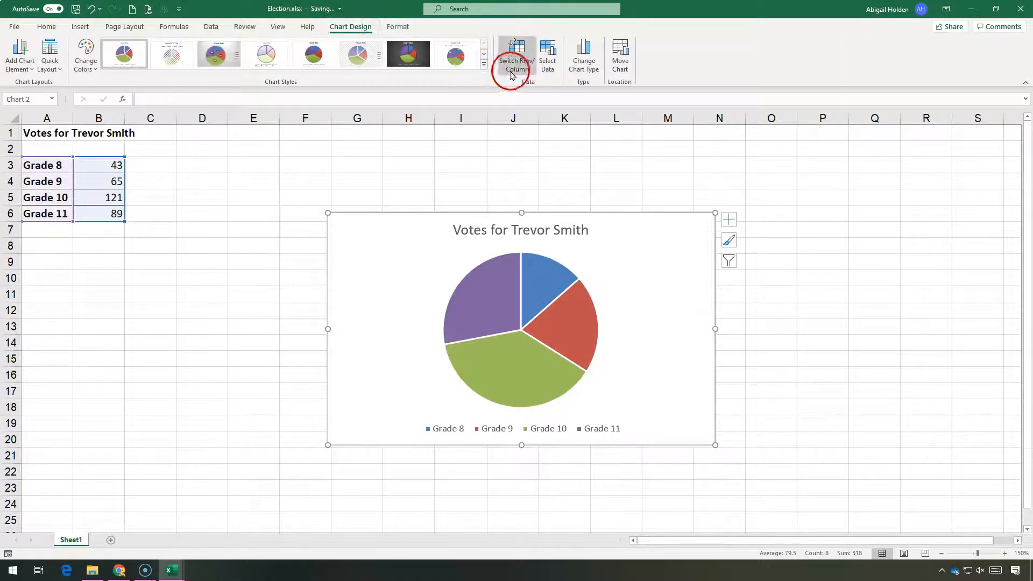
pyautogui.click(484, 64)
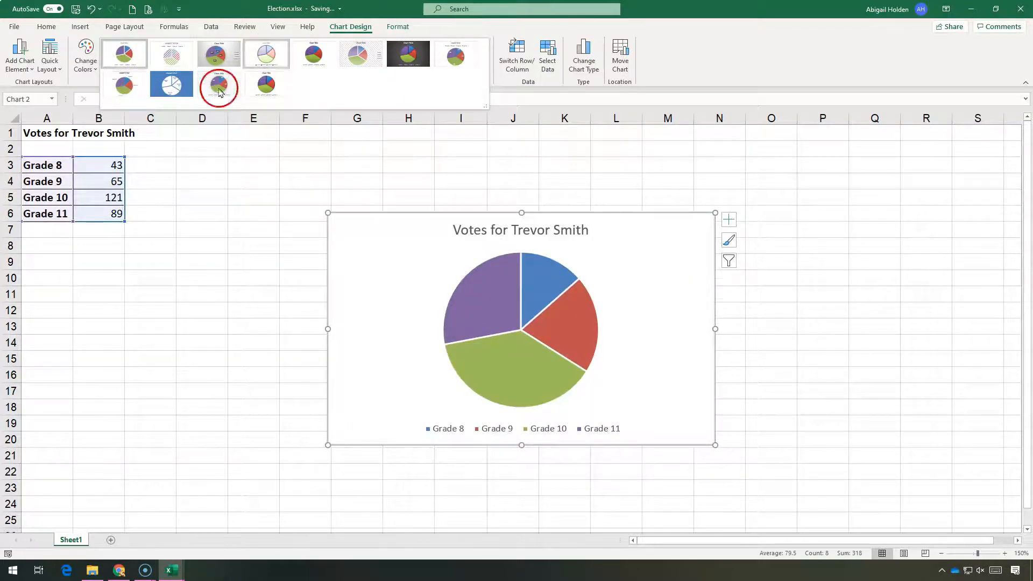
pyautogui.click(146, 87)
# Step: Change the chart colours to the third Colorful palette
pyautogui.click(94, 65)
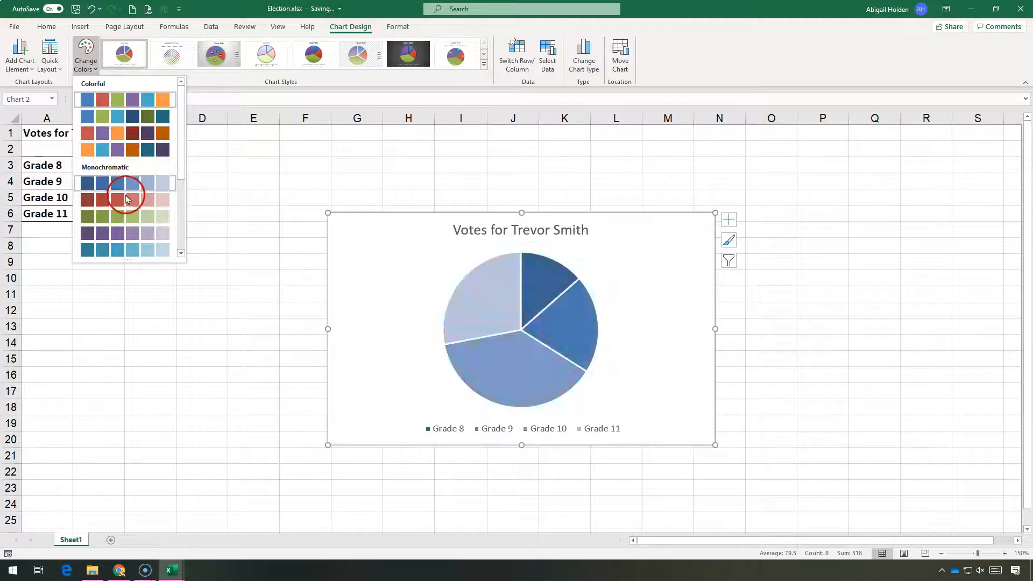
pyautogui.scroll(-3, 130, 231)
pyautogui.scroll(5, 130, 233)
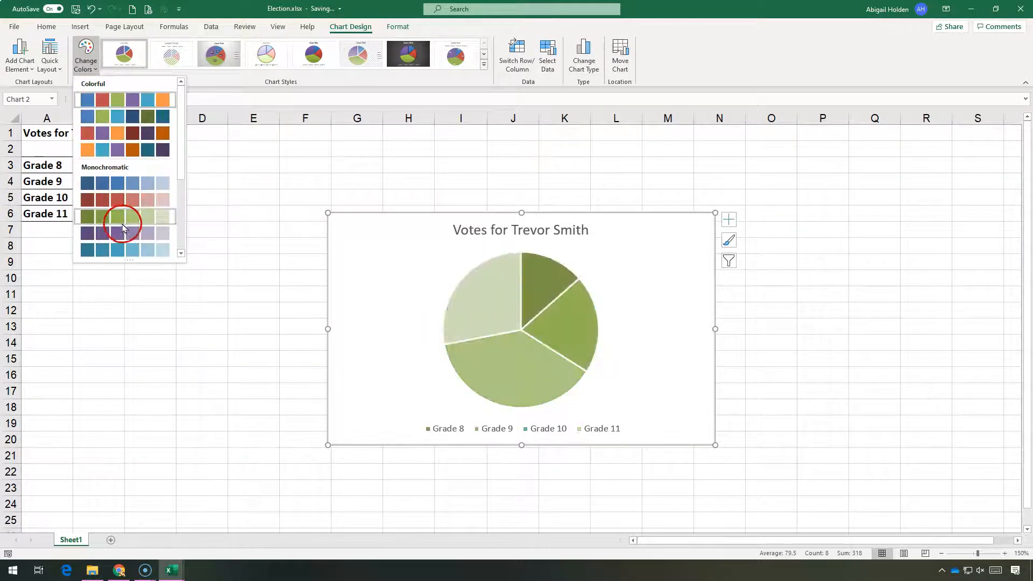
pyautogui.click(123, 132)
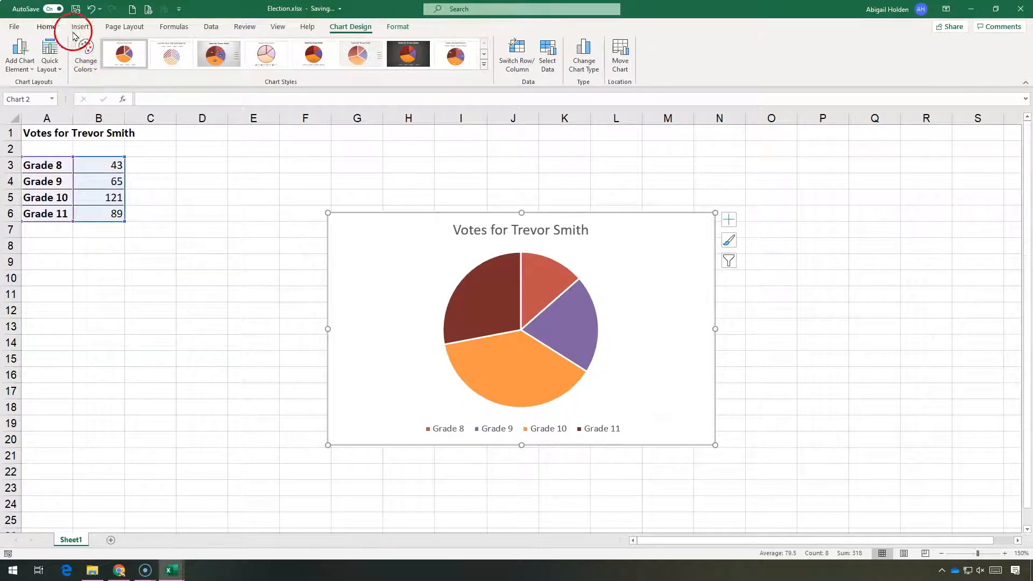
# Step: Apply the Banded theme to the workbook
pyautogui.click(128, 28)
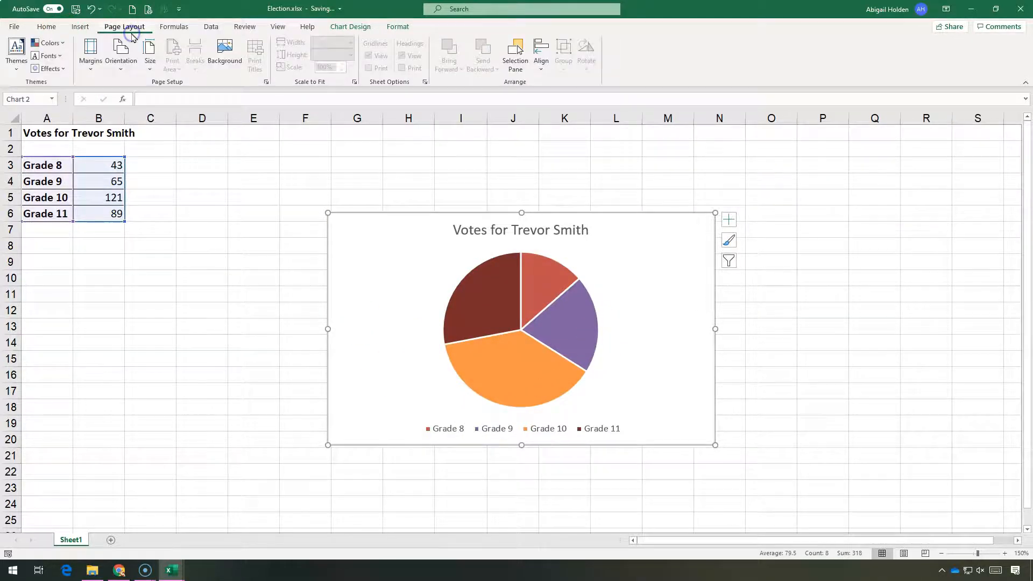
pyautogui.click(16, 57)
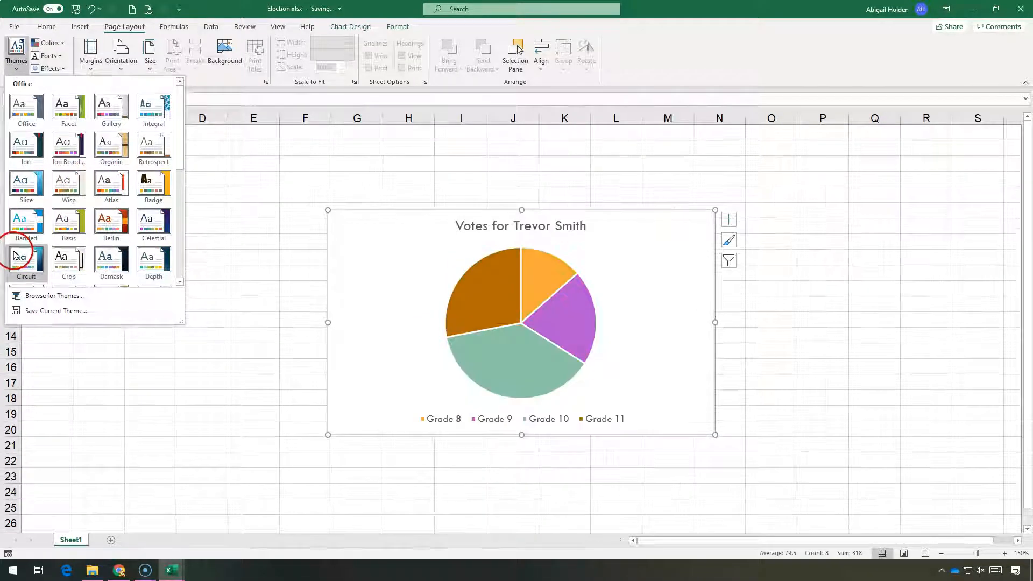
pyautogui.click(20, 219)
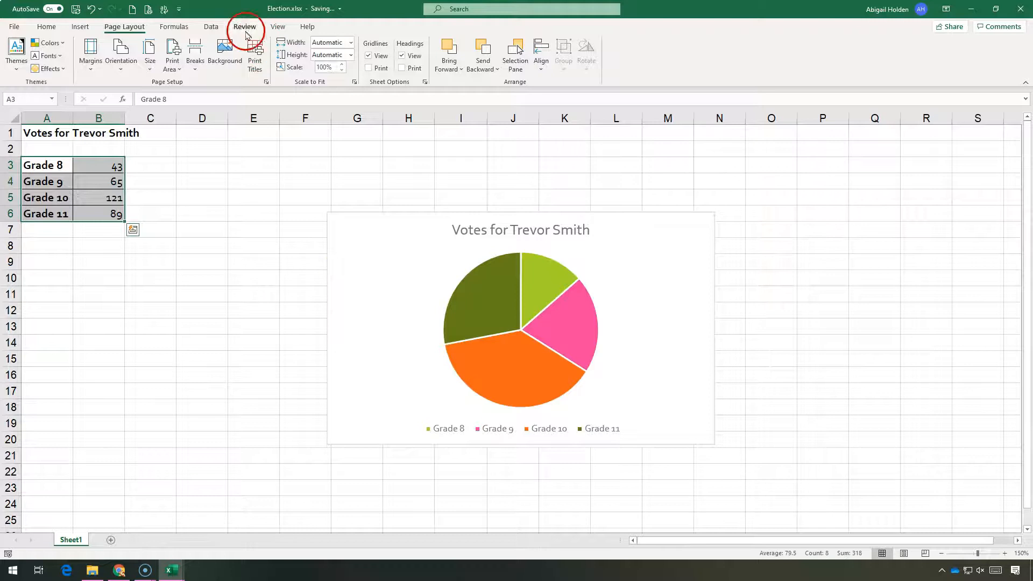
# Step: Change the pie chart's colours to the second Colorful palette
pyautogui.click(391, 217)
pyautogui.click(348, 26)
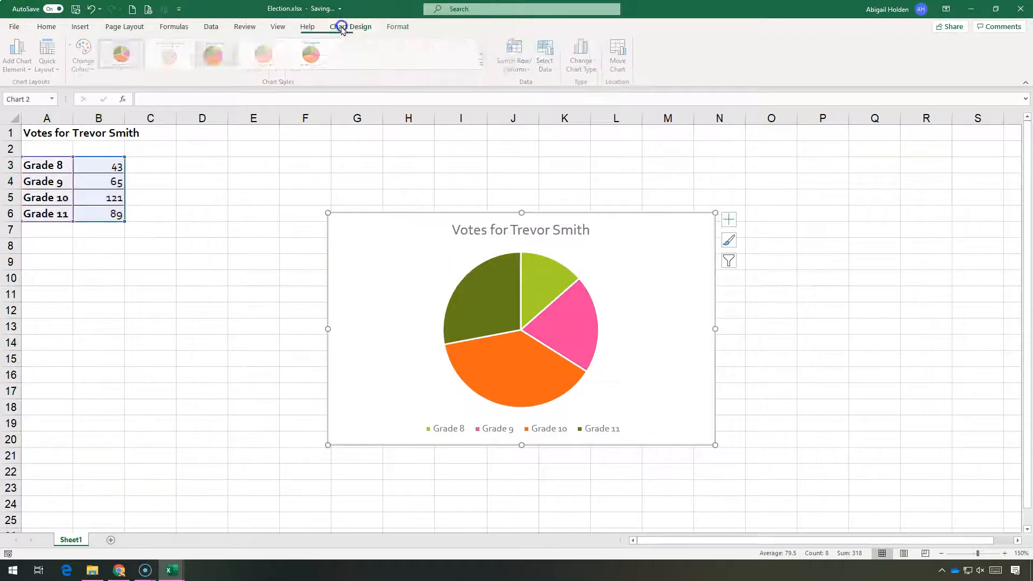
pyautogui.click(86, 54)
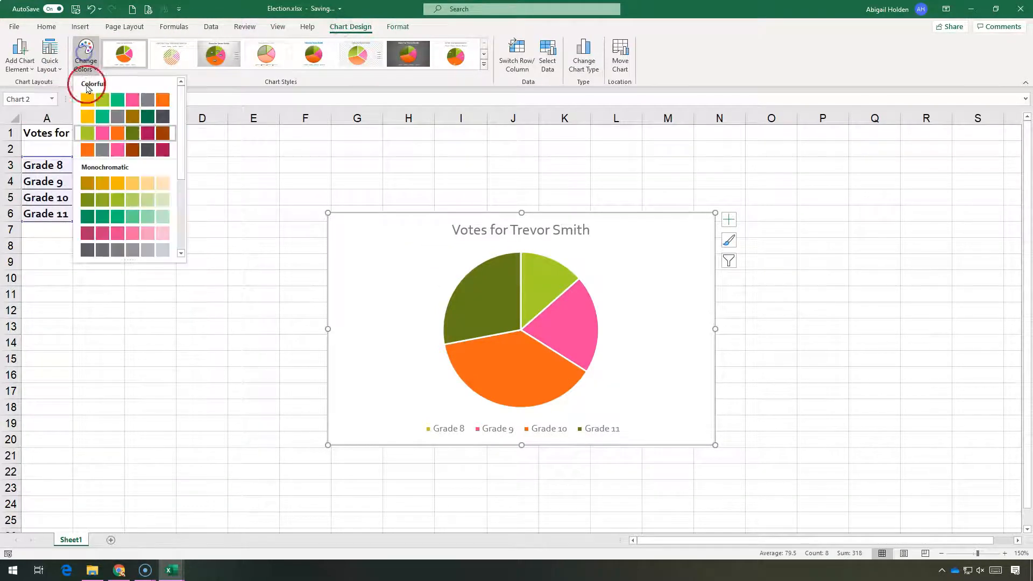
pyautogui.click(127, 106)
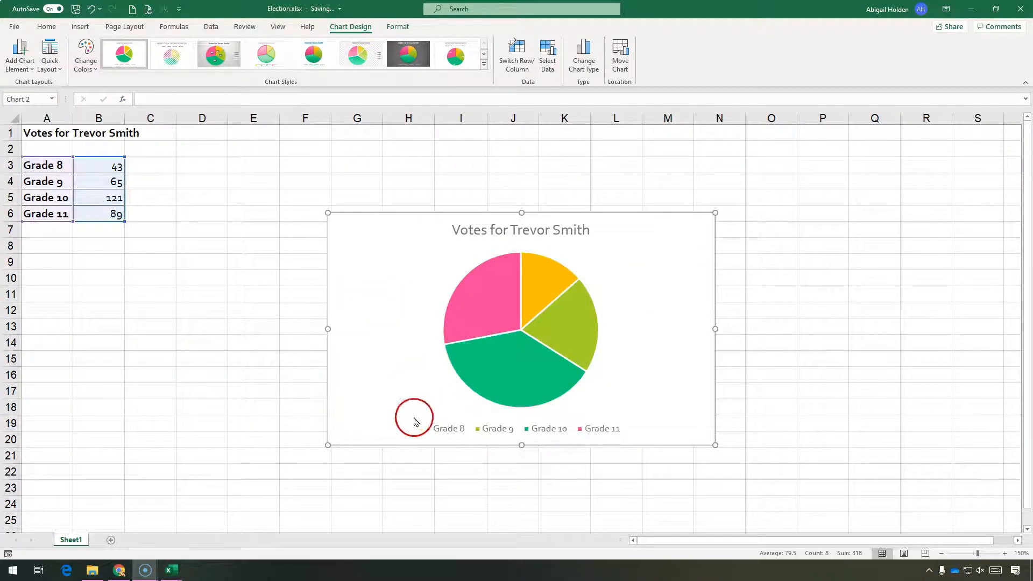
# Step: Add data labels to the pie chart positioned at the Outside End
pyautogui.click(424, 431)
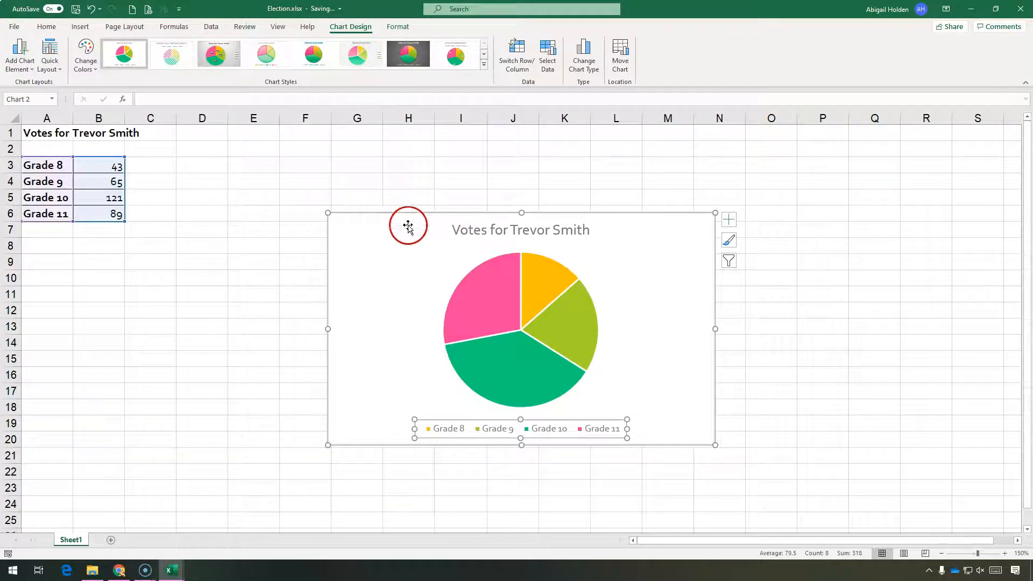
pyautogui.click(20, 63)
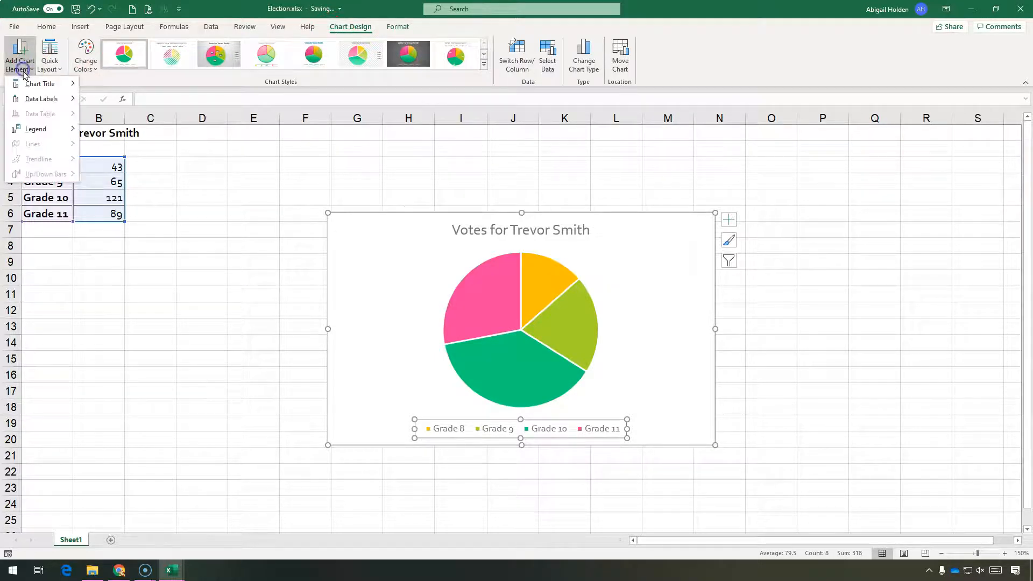
pyautogui.click(59, 75)
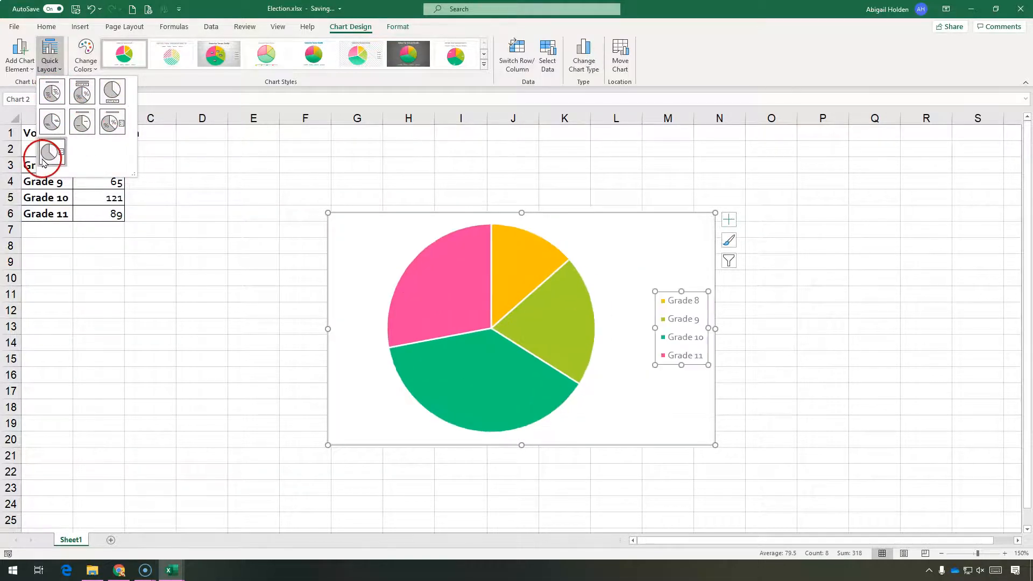
pyautogui.click(15, 75)
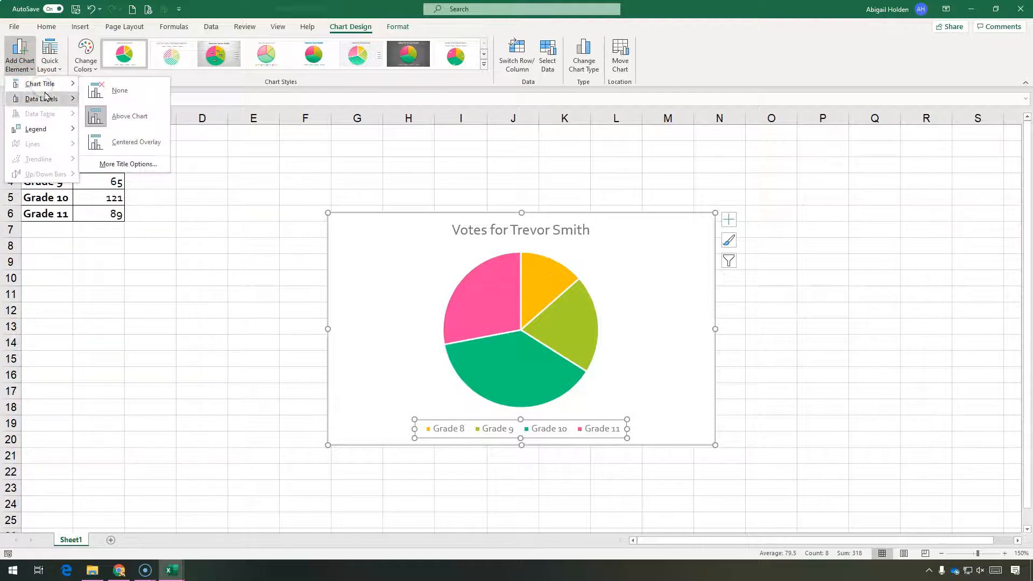
pyautogui.moveTo(49, 85)
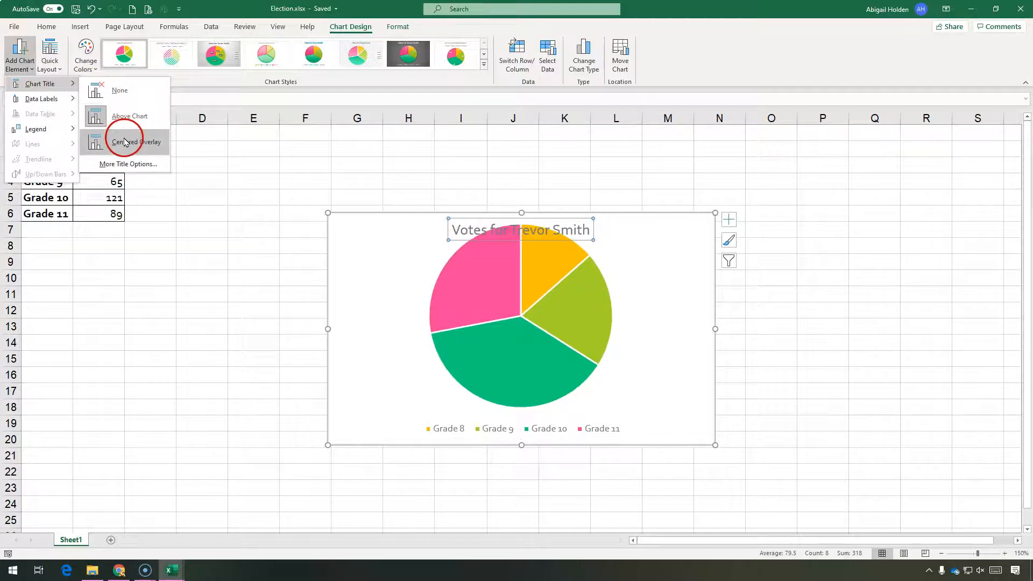
pyautogui.moveTo(19, 99)
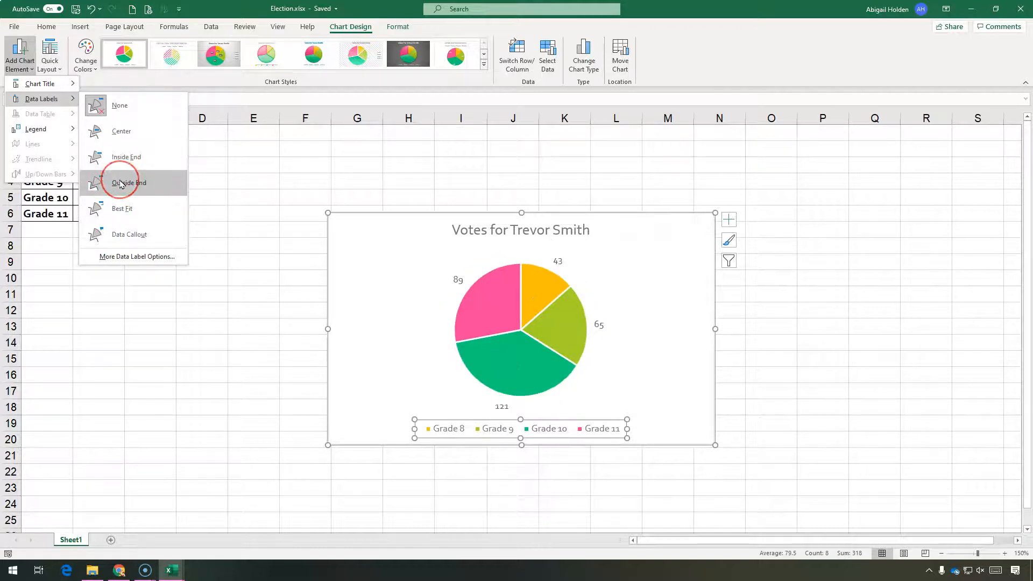
pyautogui.click(120, 183)
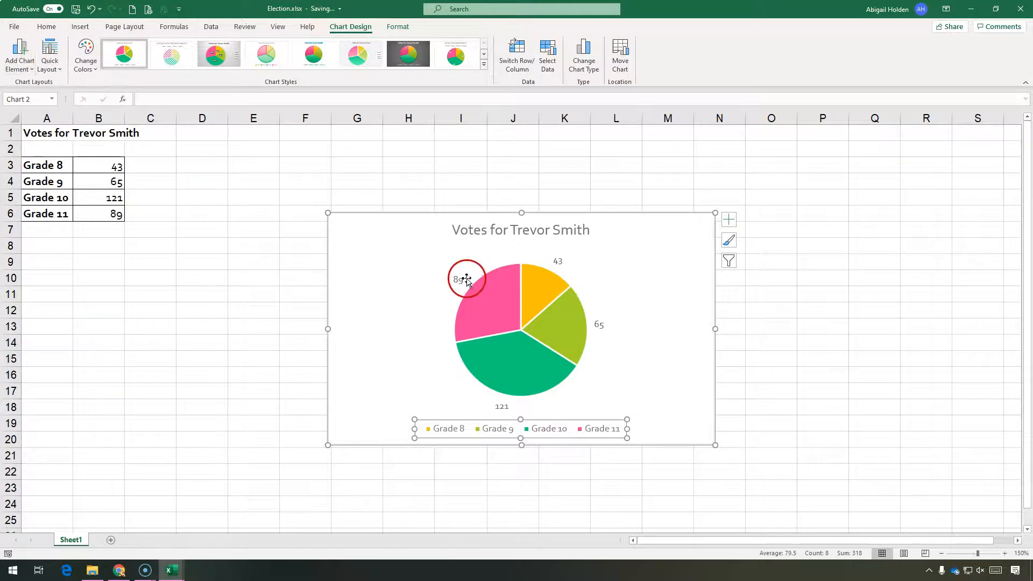
# Step: Move the chart legend to the left side of the chart
pyautogui.click(22, 61)
pyautogui.moveTo(32, 138)
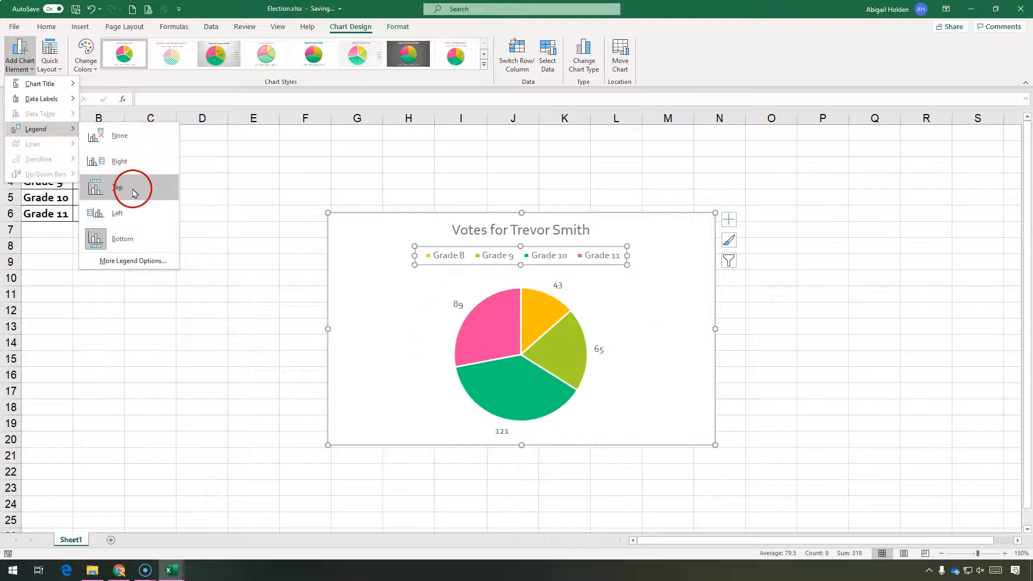
pyautogui.click(134, 216)
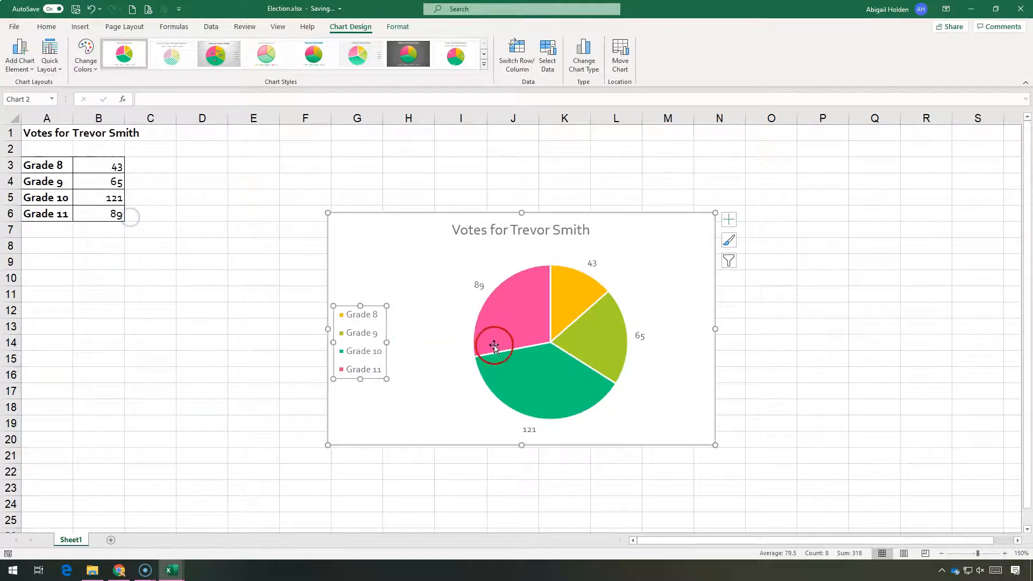
pyautogui.press('Escape')
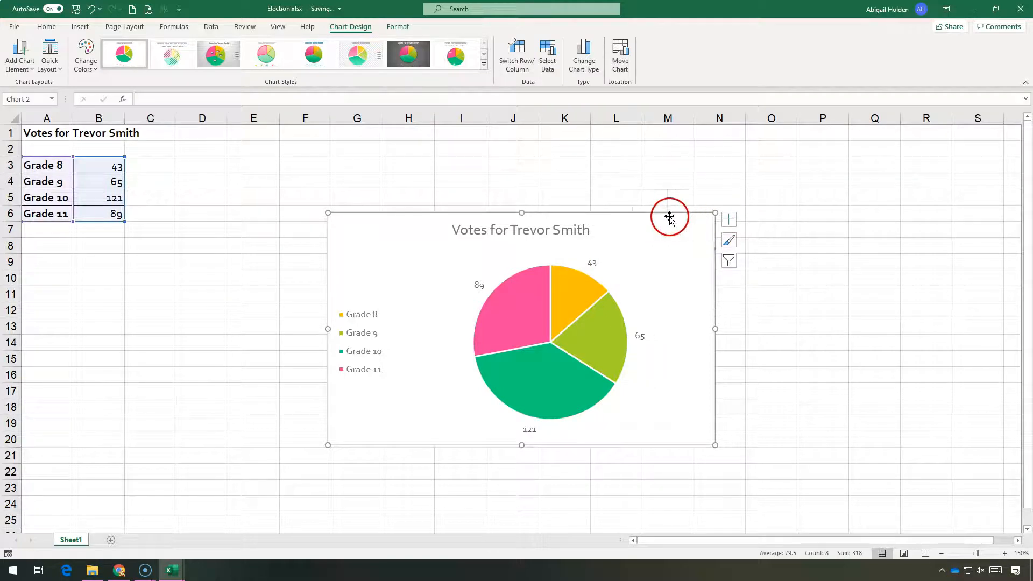
# Step: Turn the chart title off and back on from the chart elements list
pyautogui.click(729, 221)
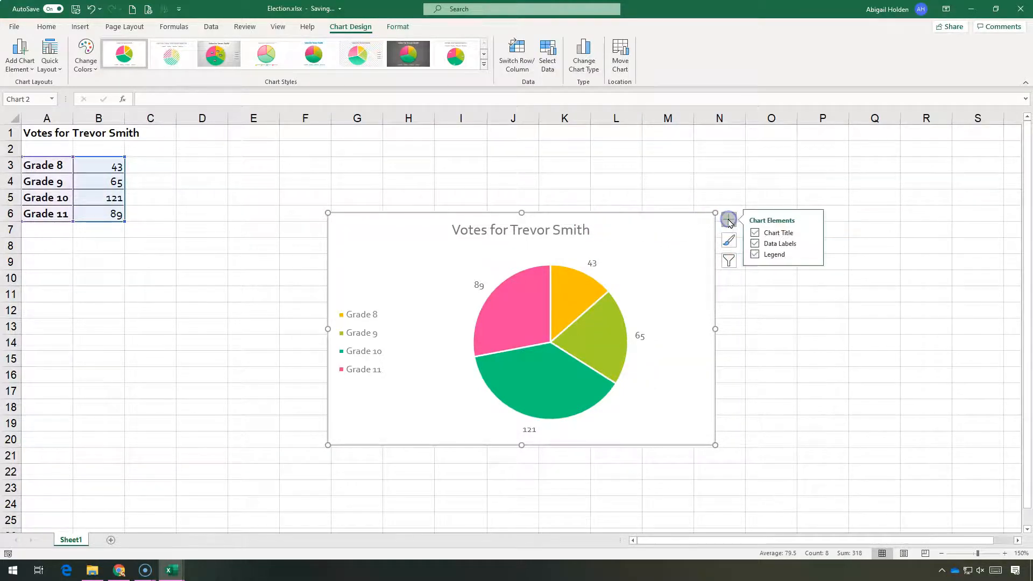
pyautogui.click(756, 233)
pyautogui.click(756, 233)
pyautogui.click(811, 232)
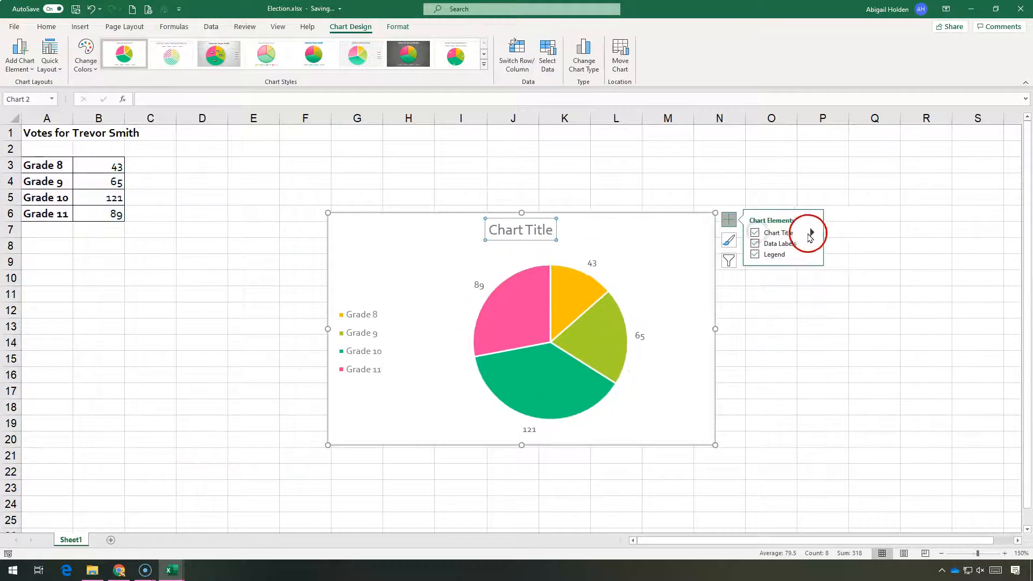
pyautogui.click(860, 261)
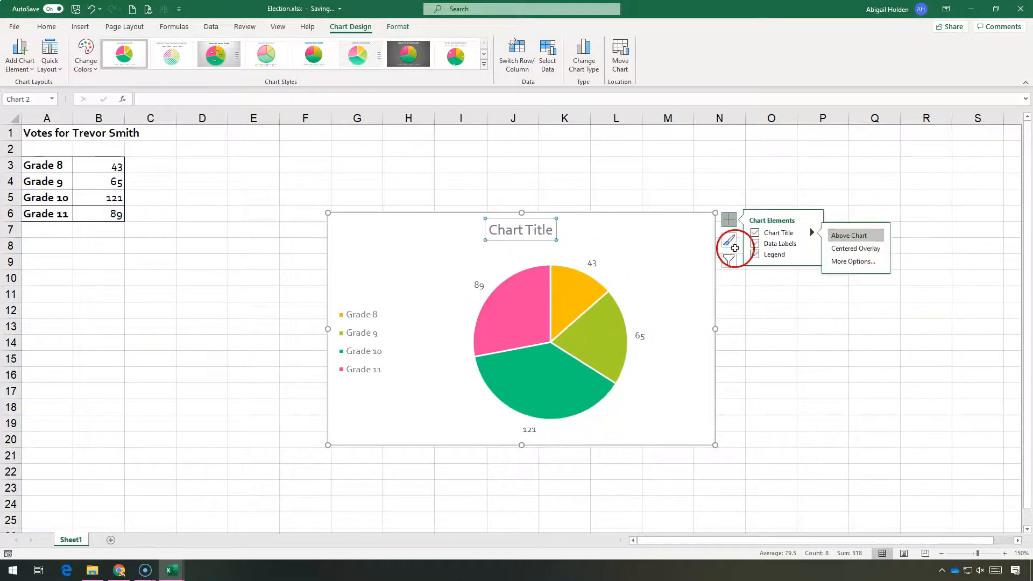
pyautogui.click(812, 245)
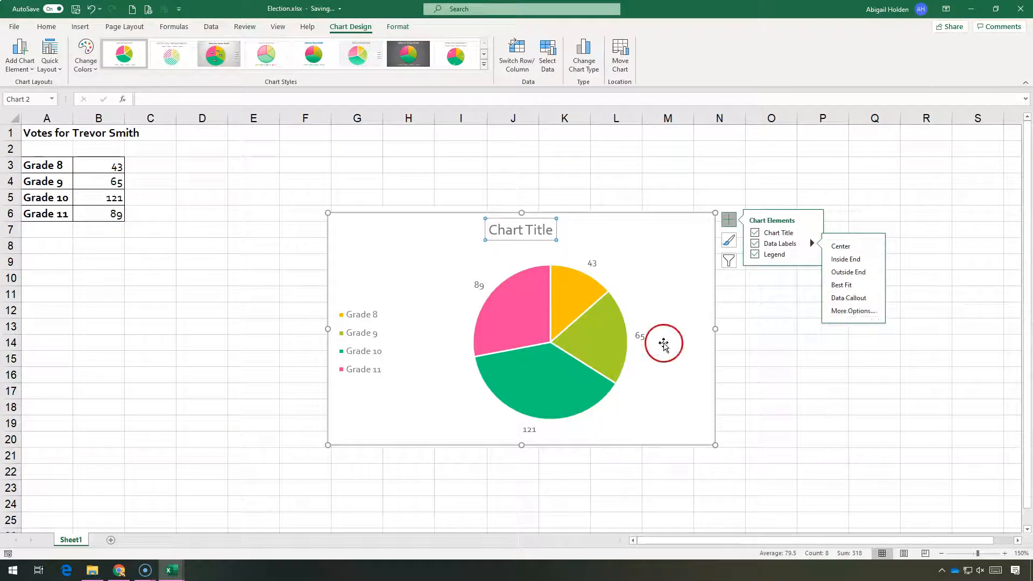
# Step: Set the pie's data labels to show category name and percentage instead of value, and hide the legend
pyautogui.click(641, 336)
pyautogui.rightClick(639, 336)
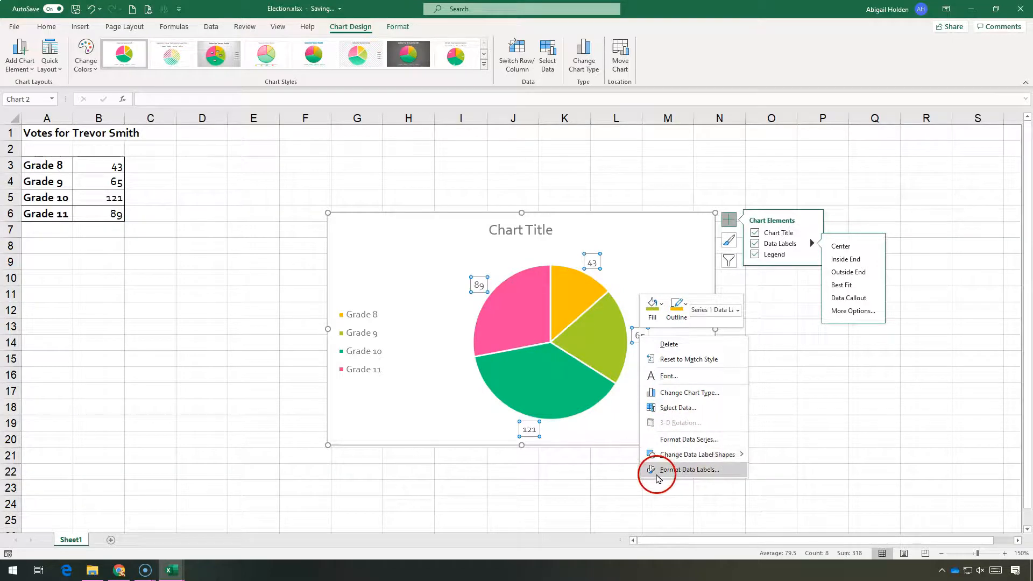
pyautogui.click(659, 476)
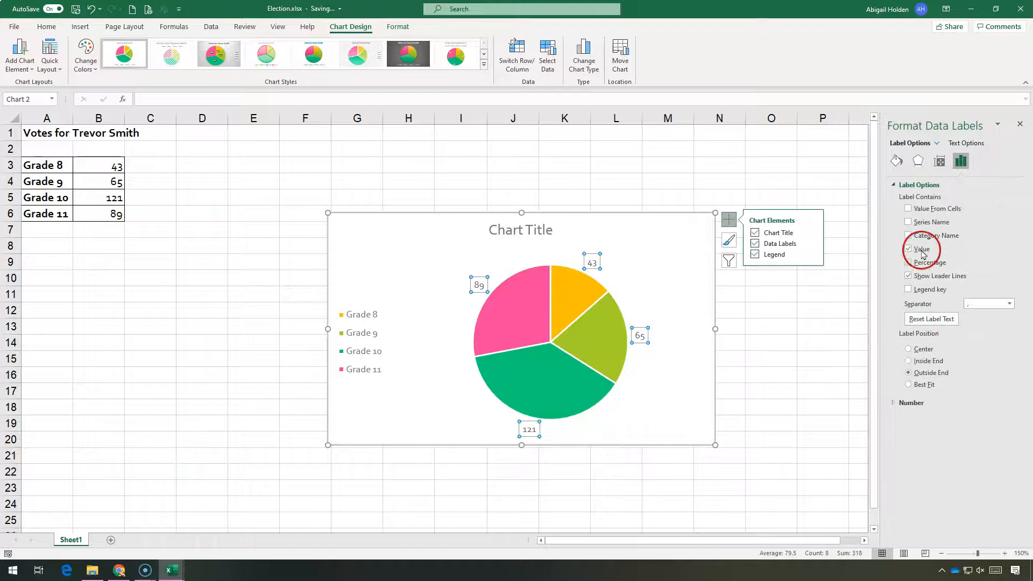
pyautogui.click(908, 264)
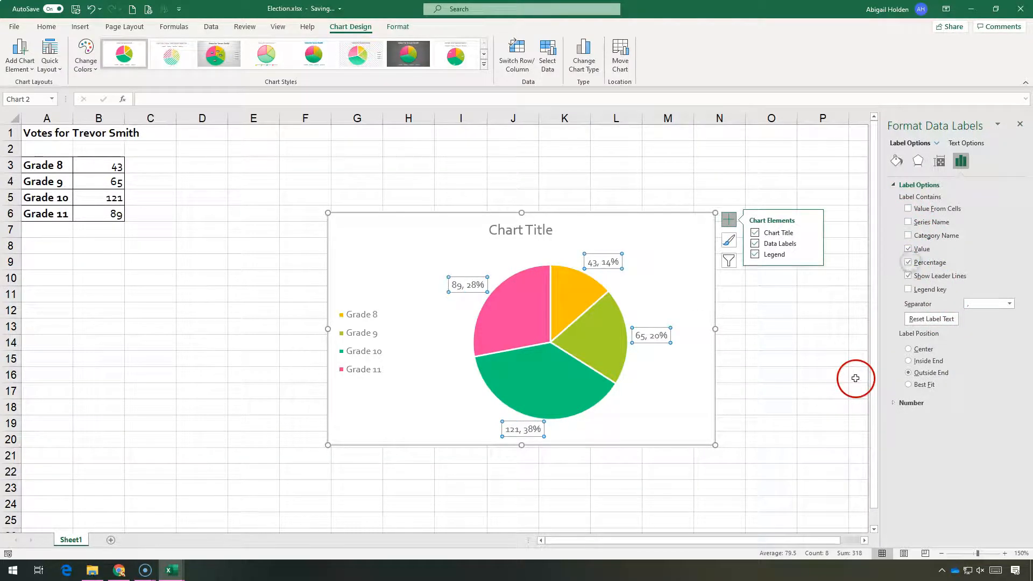
pyautogui.click(909, 249)
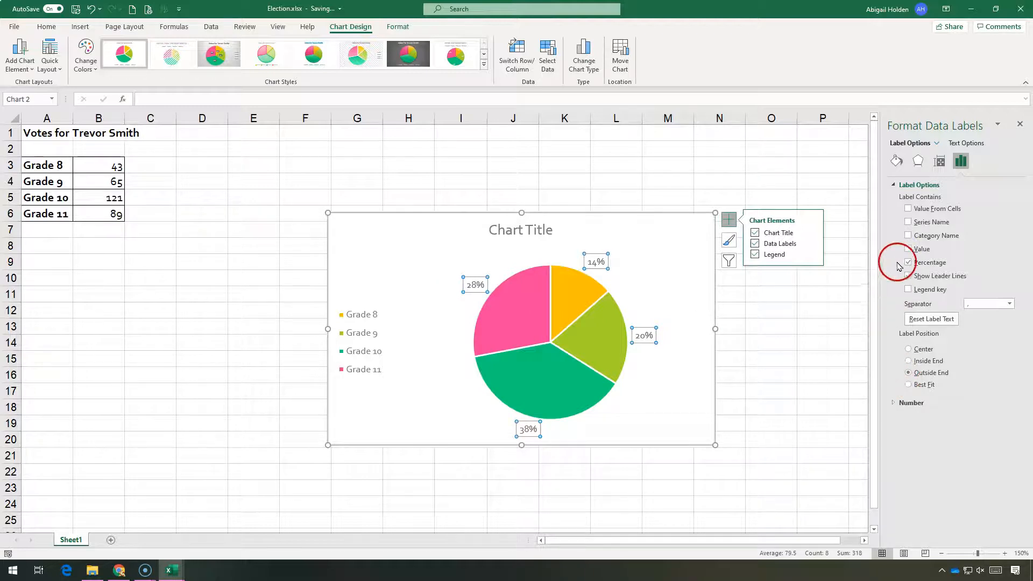
pyautogui.click(909, 235)
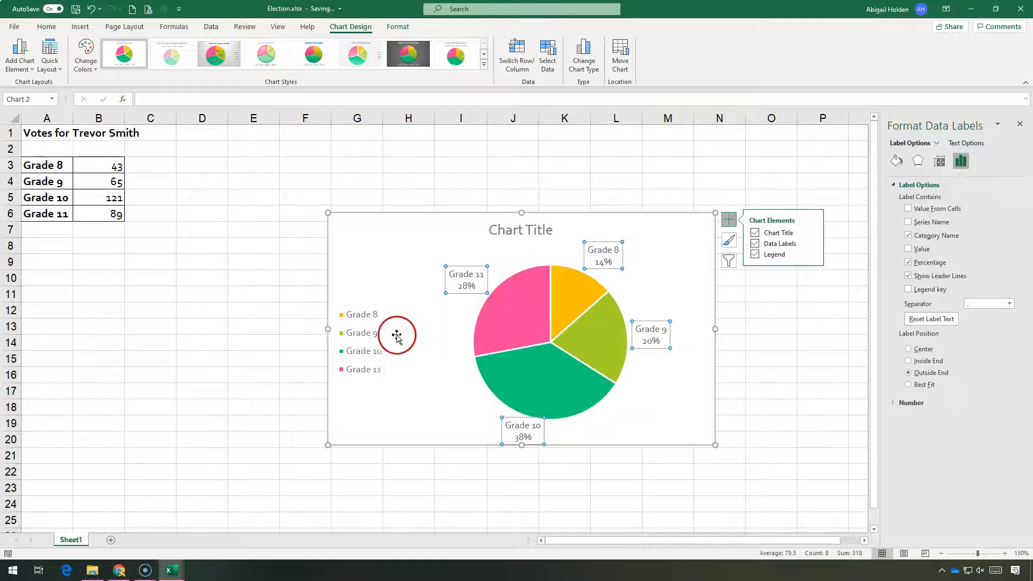
pyautogui.click(754, 254)
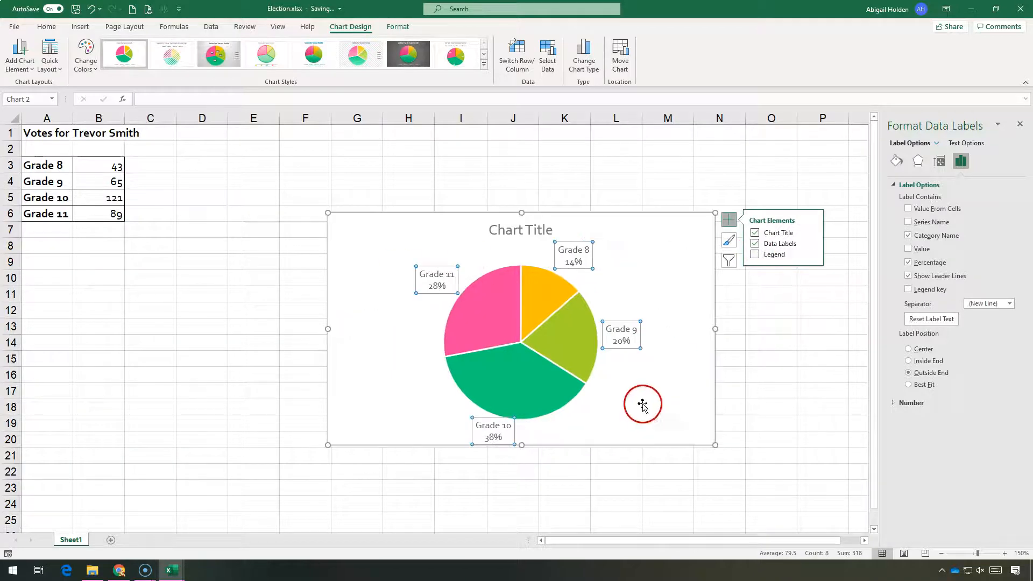
# Step: Examine the shape fill colour options for the pie series and the Grade 9 slice
pyautogui.click(541, 232)
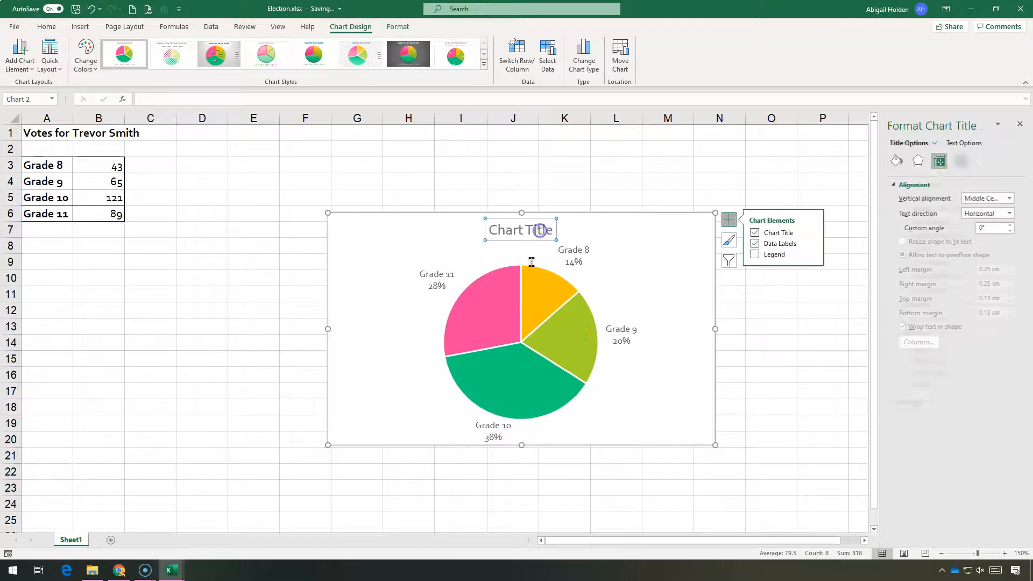
pyautogui.click(587, 425)
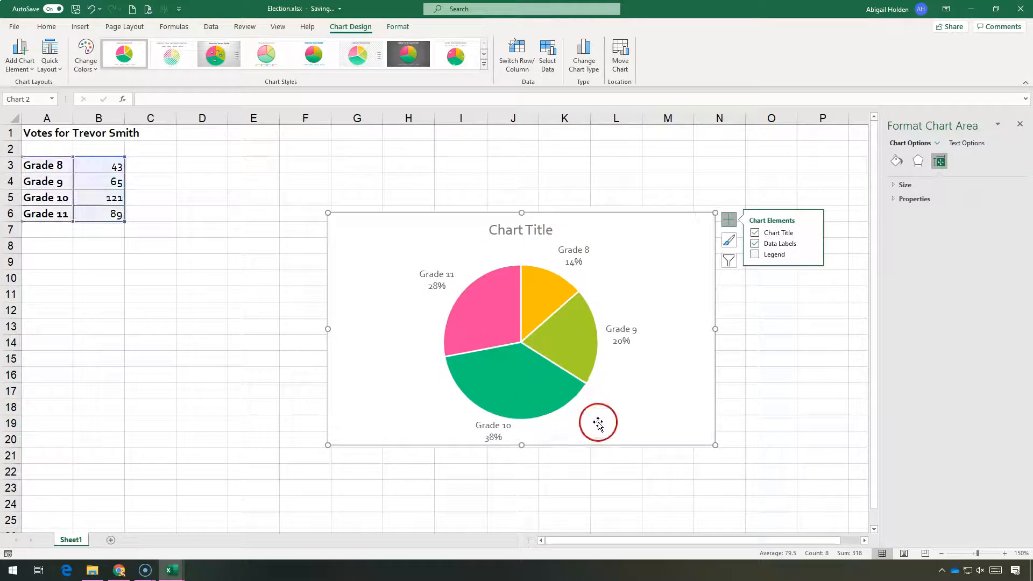
pyautogui.click(571, 329)
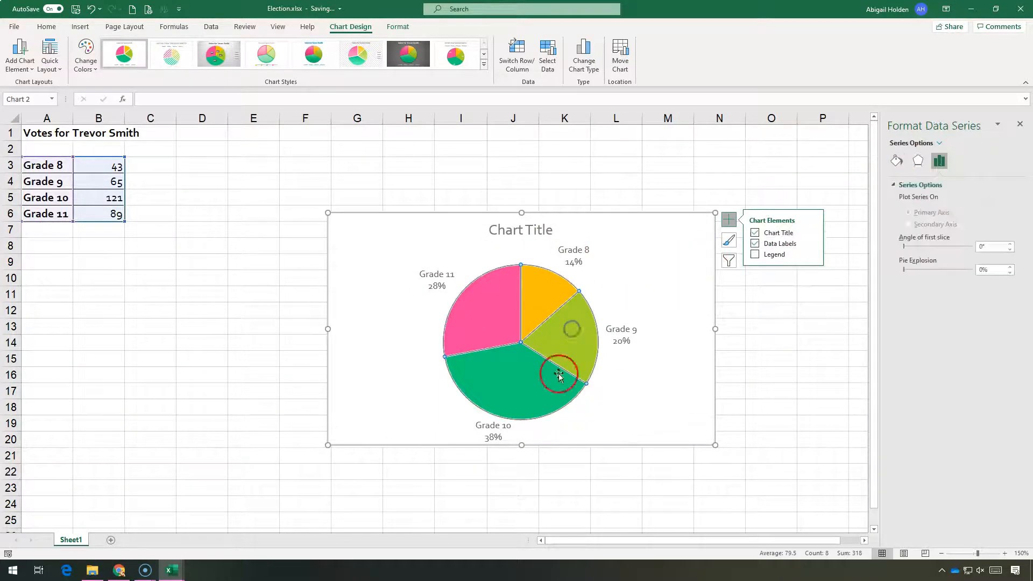
pyautogui.moveTo(557, 337)
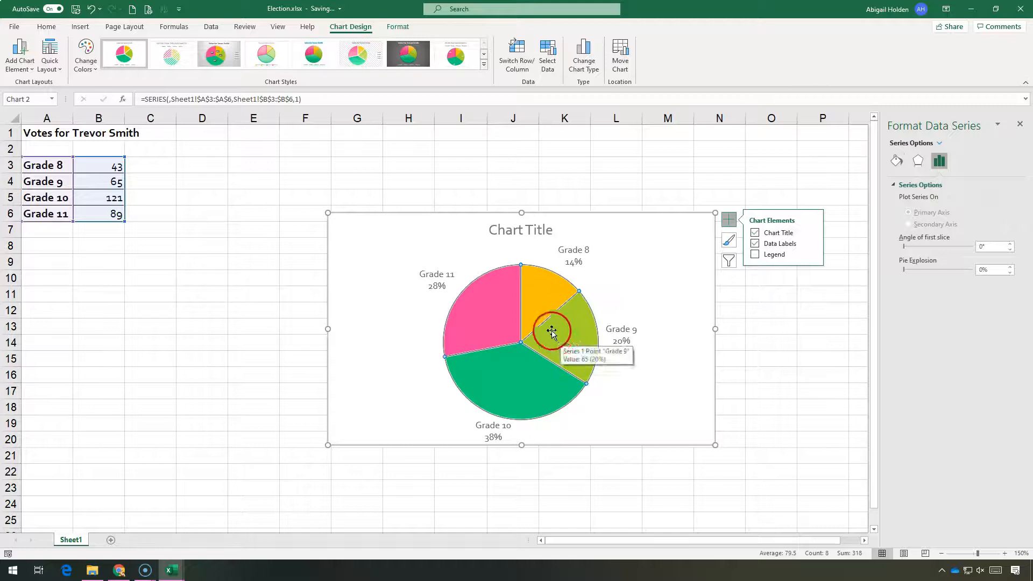
pyautogui.click(402, 27)
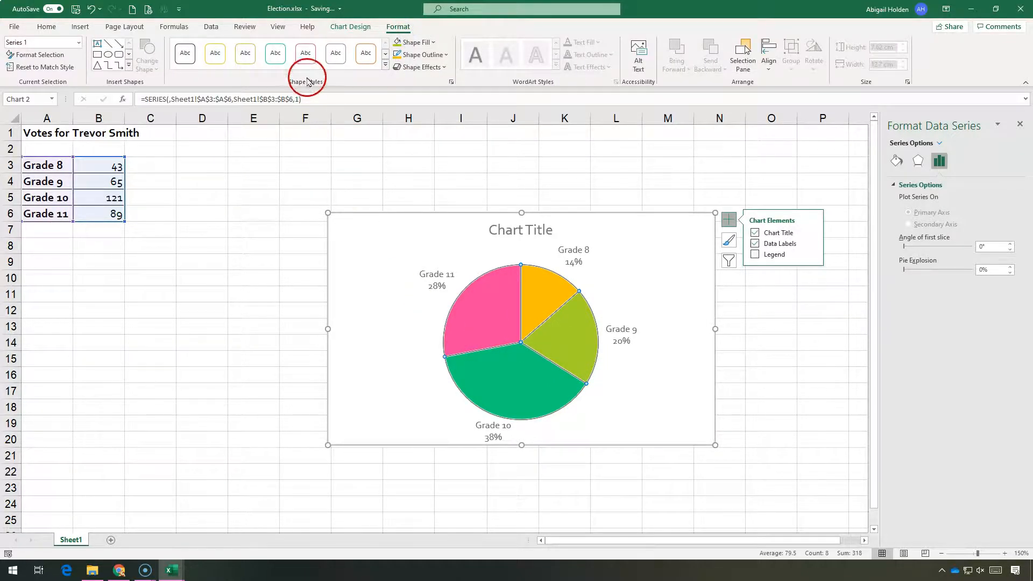
pyautogui.click(417, 42)
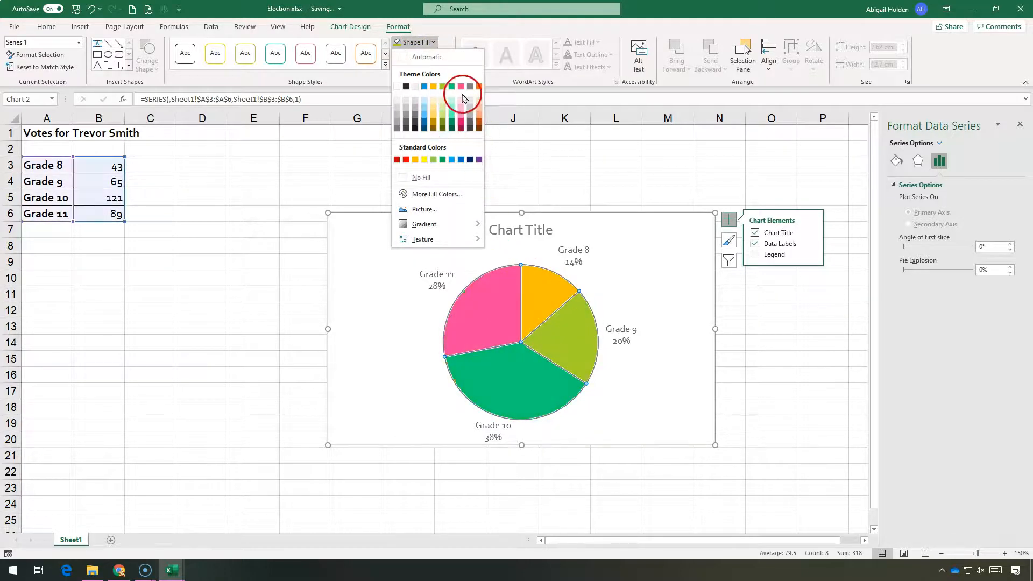
pyautogui.click(542, 330)
pyautogui.click(569, 339)
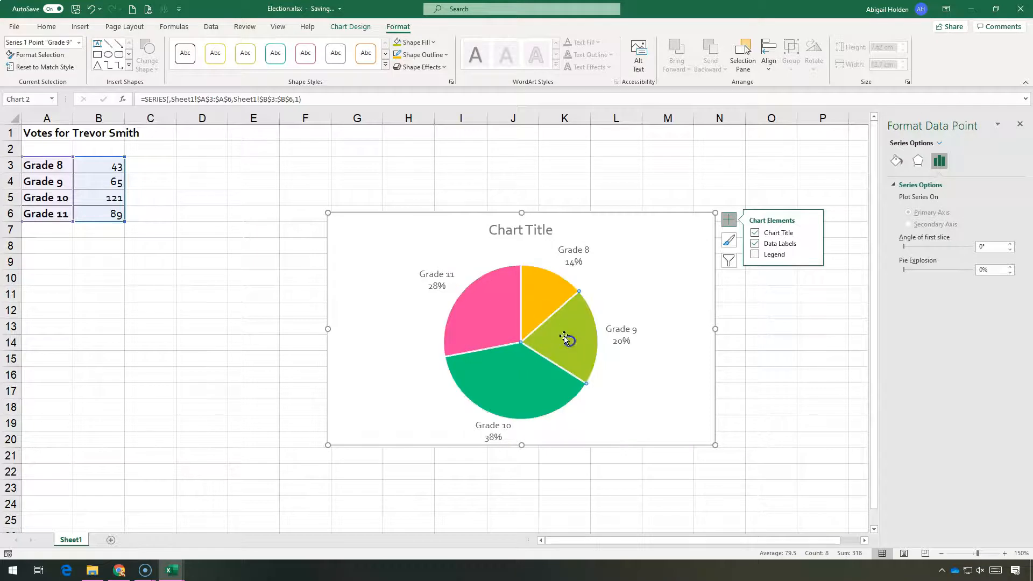
pyautogui.click(414, 42)
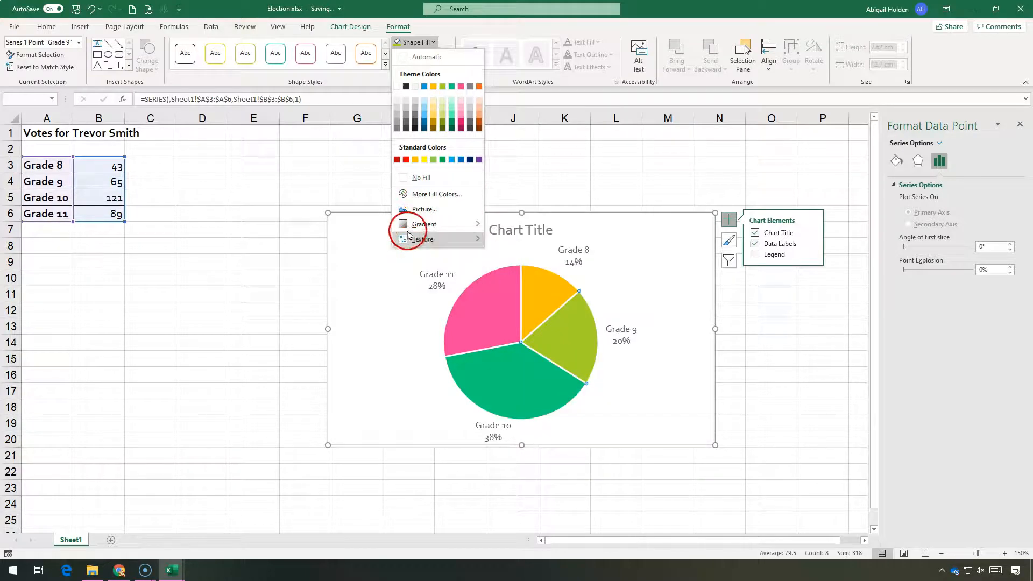
pyautogui.click(627, 295)
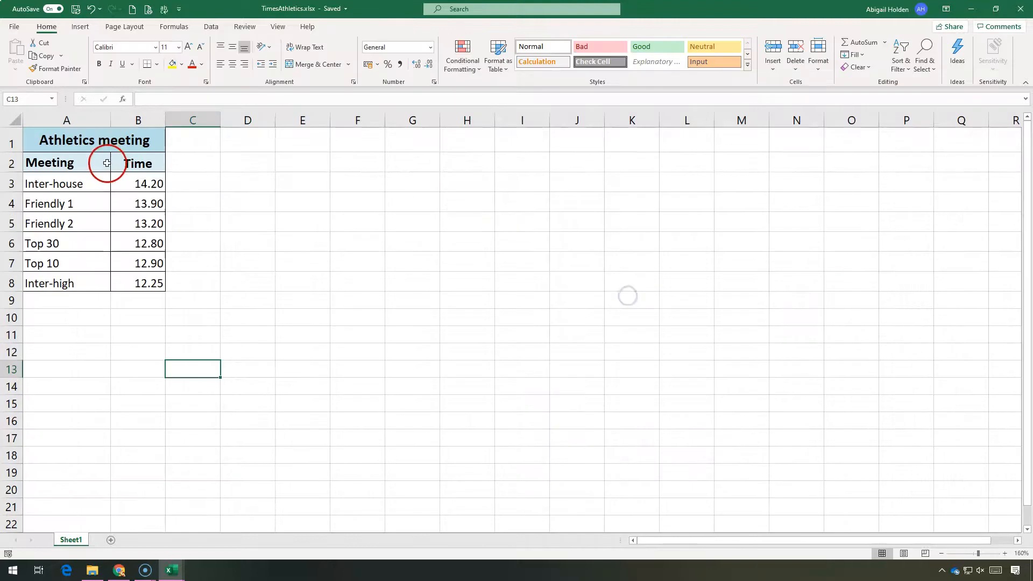
# Step: Insert a clustered column chart of the athletics meeting times in A2:B8 and move it beside the table
pyautogui.moveTo(107, 163); pyautogui.dragTo(123, 275)
pyautogui.click(180, 32)
pyautogui.click(91, 25)
pyautogui.click(390, 71)
pyautogui.click(396, 237)
pyautogui.click(390, 173)
pyautogui.click(386, 311)
pyautogui.click(381, 392)
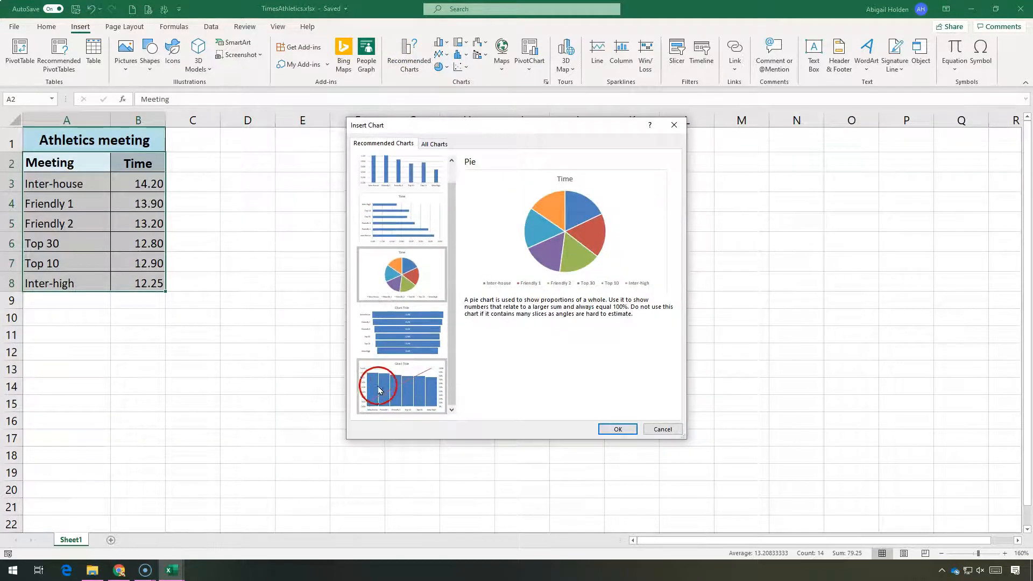
pyautogui.click(380, 325)
pyautogui.click(401, 362)
pyautogui.click(403, 270)
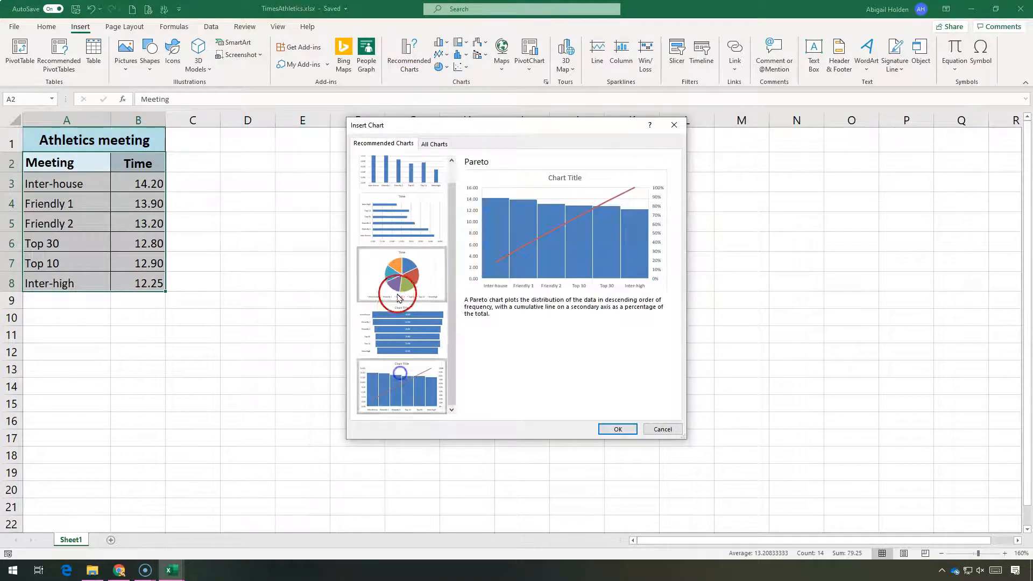
pyautogui.click(403, 219)
pyautogui.click(415, 161)
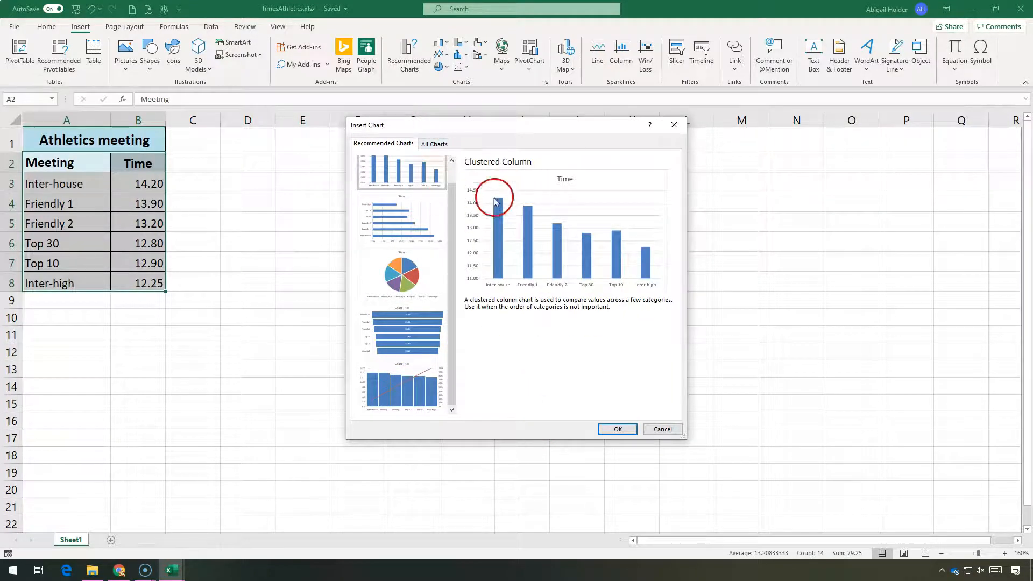
pyautogui.click(428, 144)
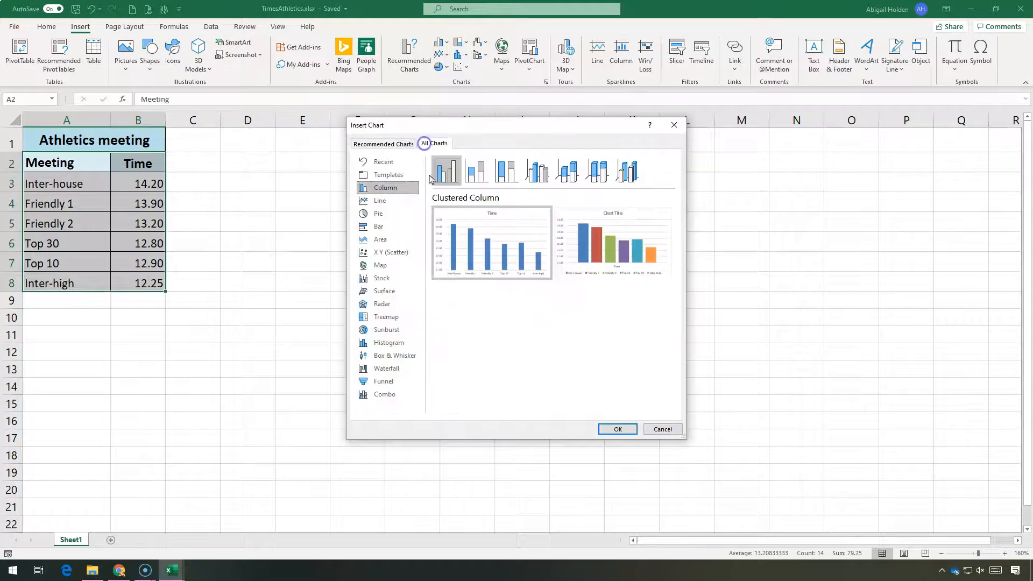
pyautogui.moveTo(477, 226)
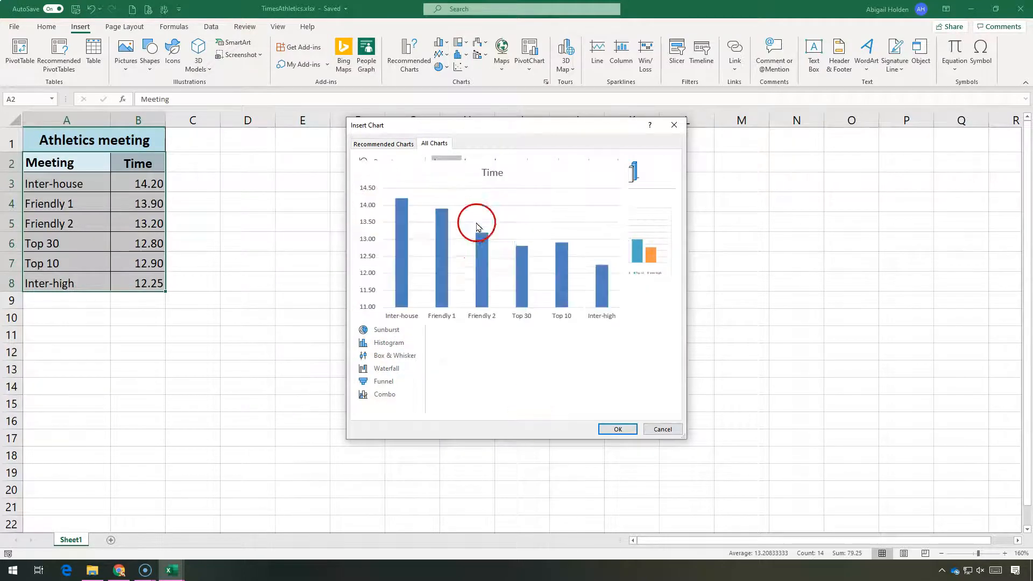
pyautogui.click(616, 429)
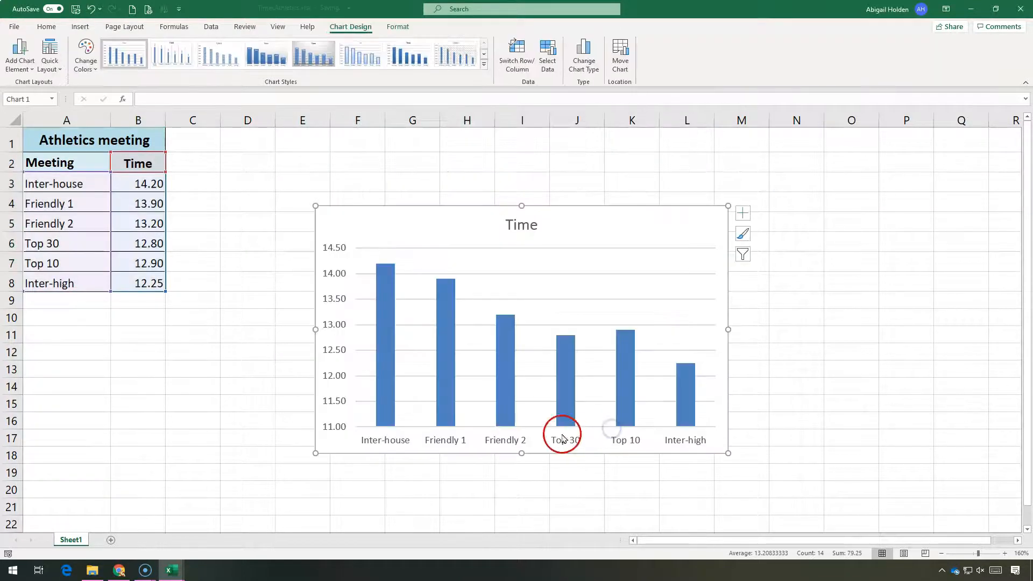
pyautogui.moveTo(456, 210); pyautogui.dragTo(424, 166)
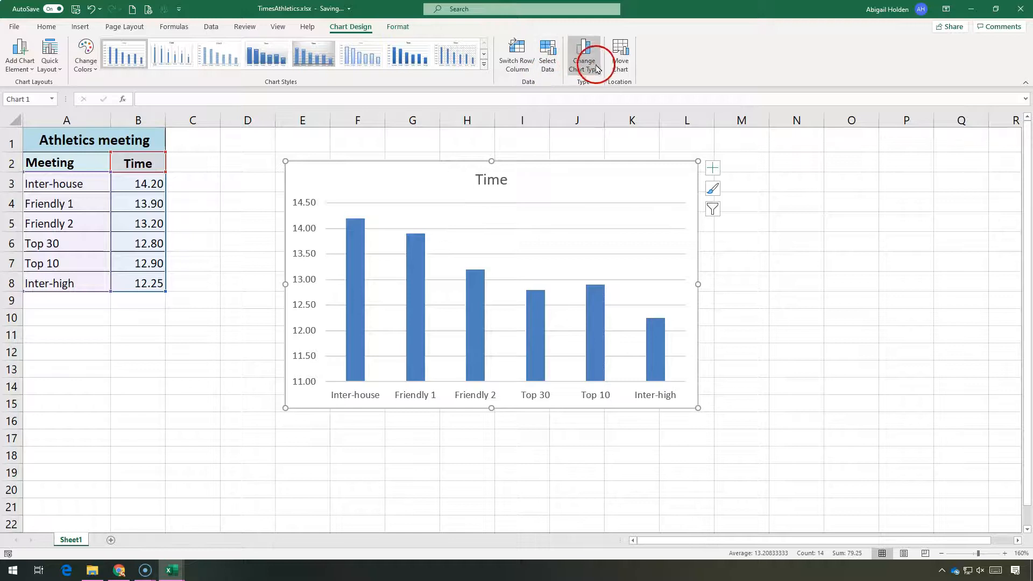
pyautogui.click(580, 72)
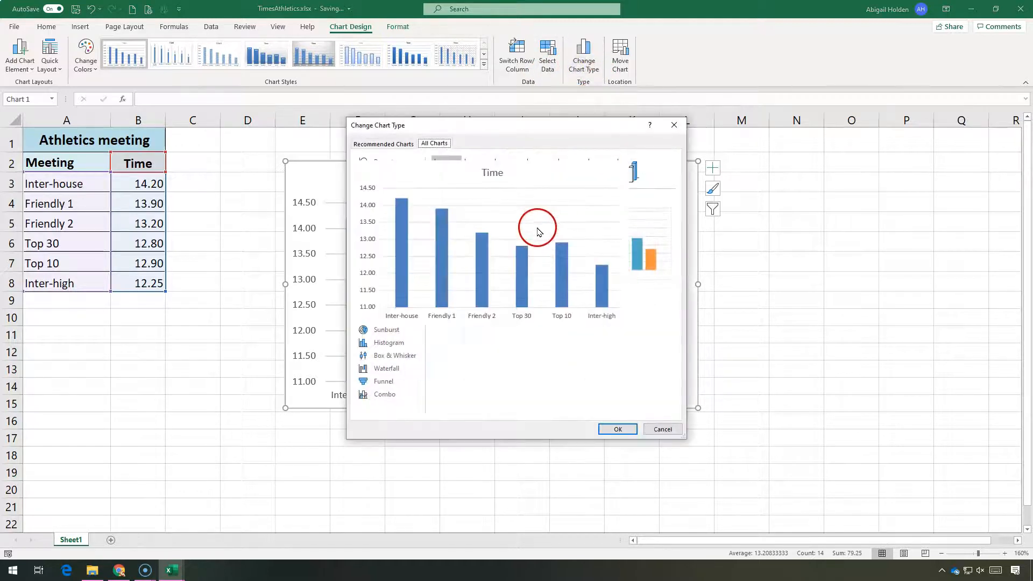
pyautogui.click(376, 200)
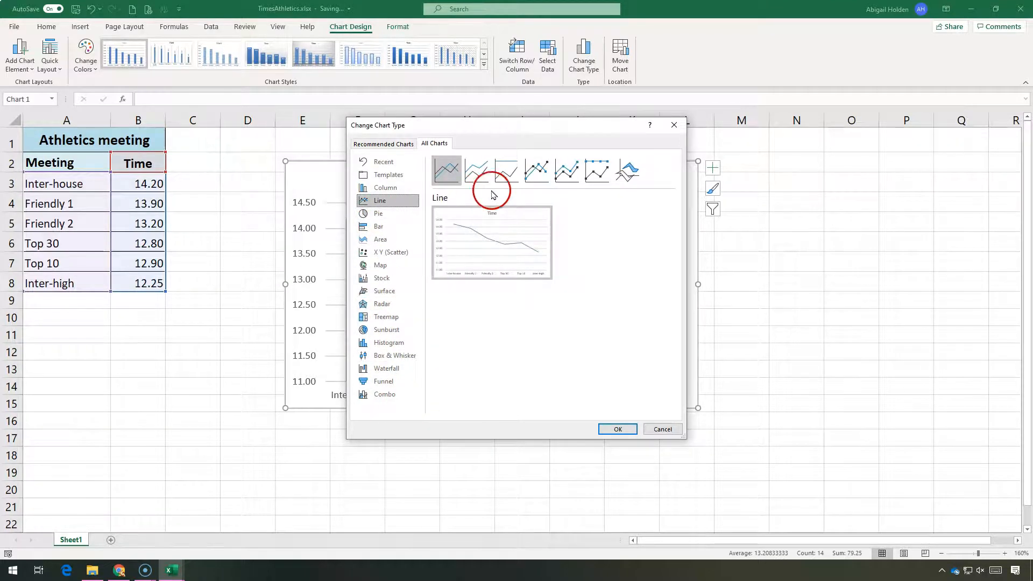
pyautogui.click(377, 188)
pyautogui.moveTo(521, 272)
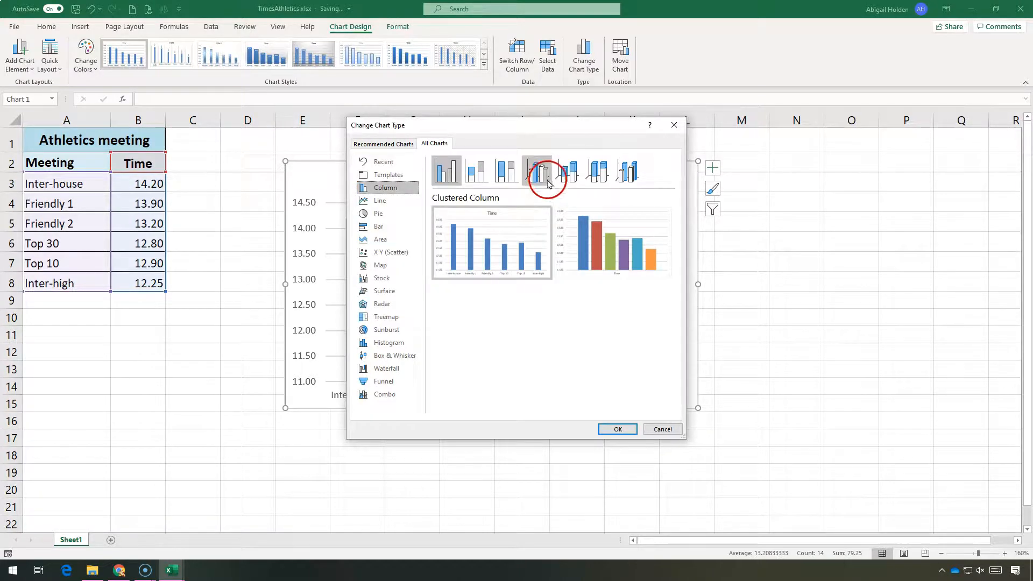
pyautogui.click(539, 172)
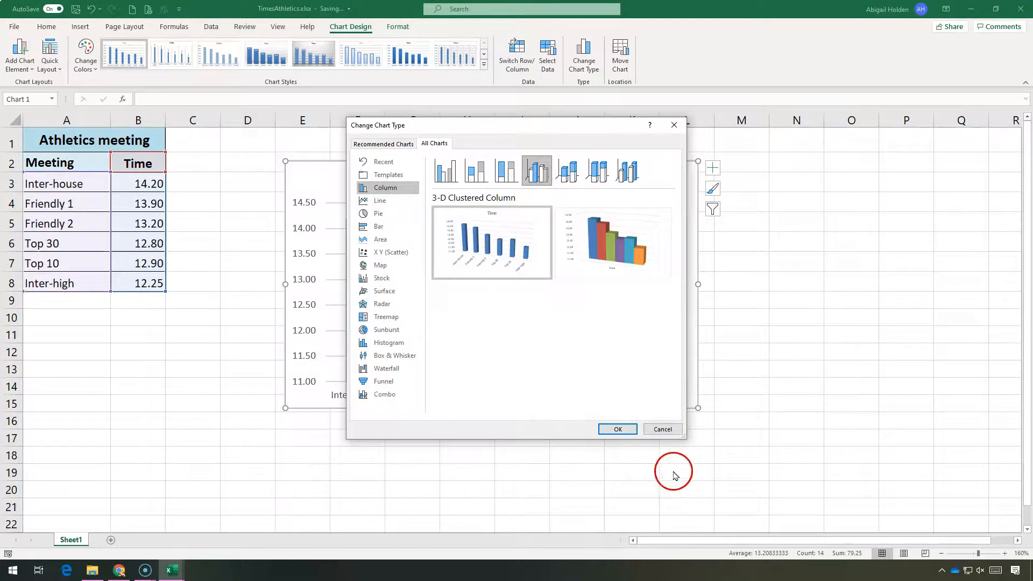
pyautogui.click(659, 429)
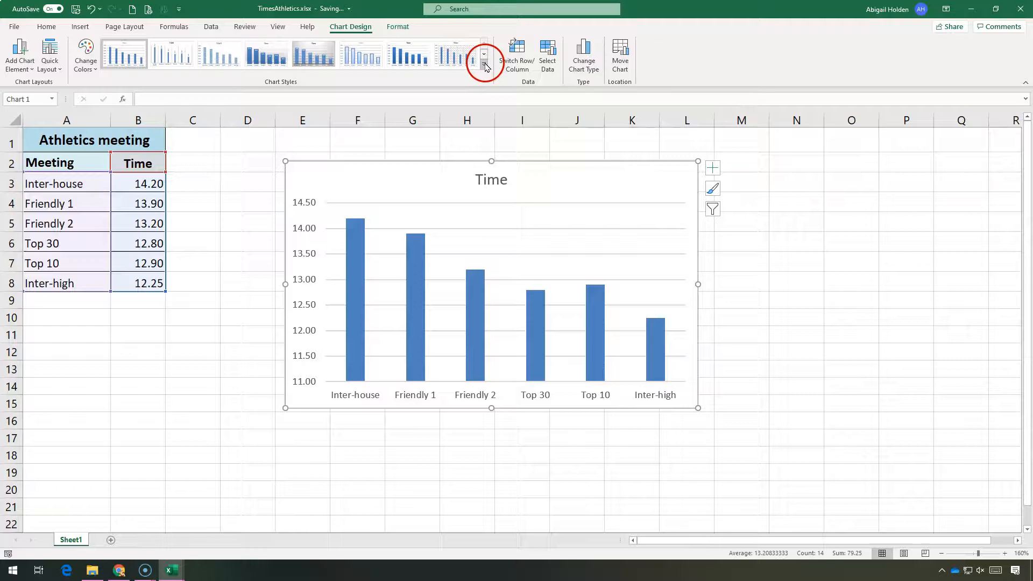
# Step: Add axis titles to the column chart from the chart elements list
pyautogui.click(485, 66)
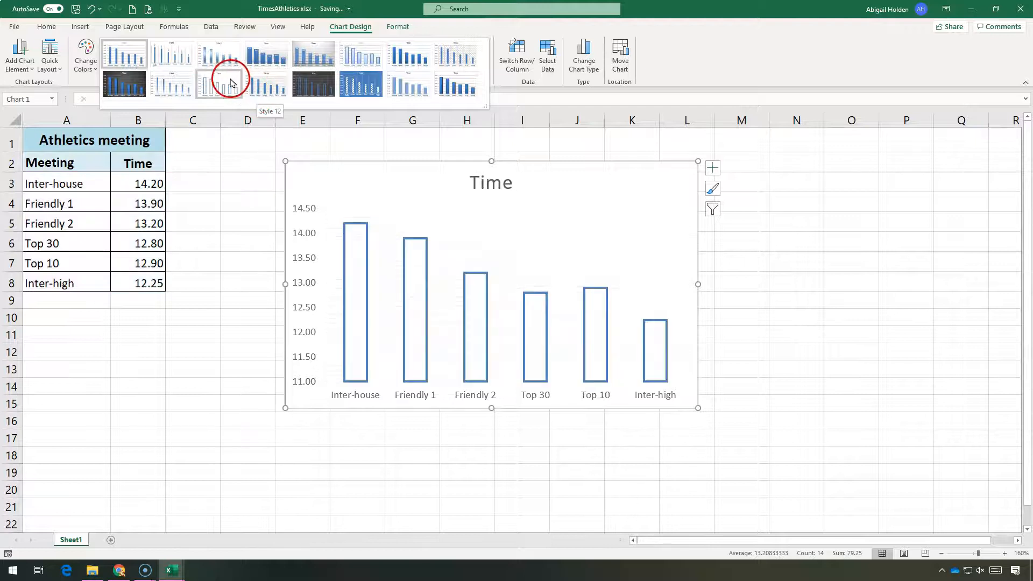
pyautogui.click(93, 59)
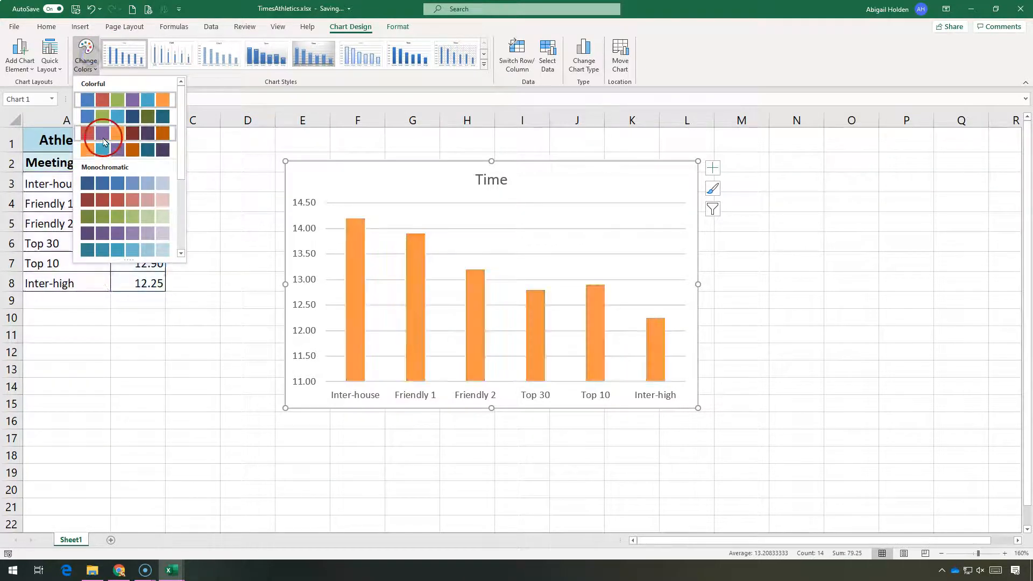
pyautogui.click(28, 74)
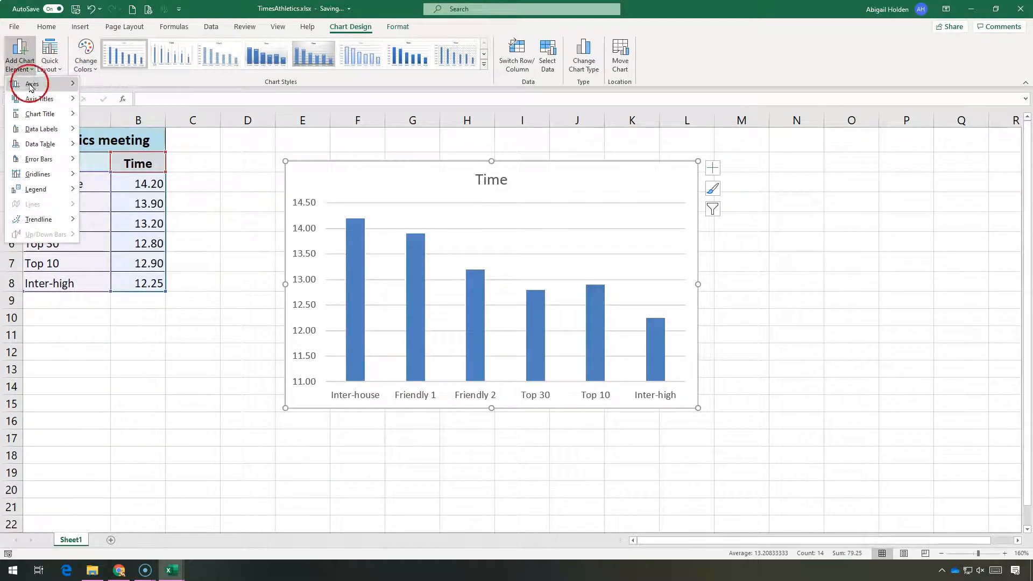
pyautogui.click(713, 168)
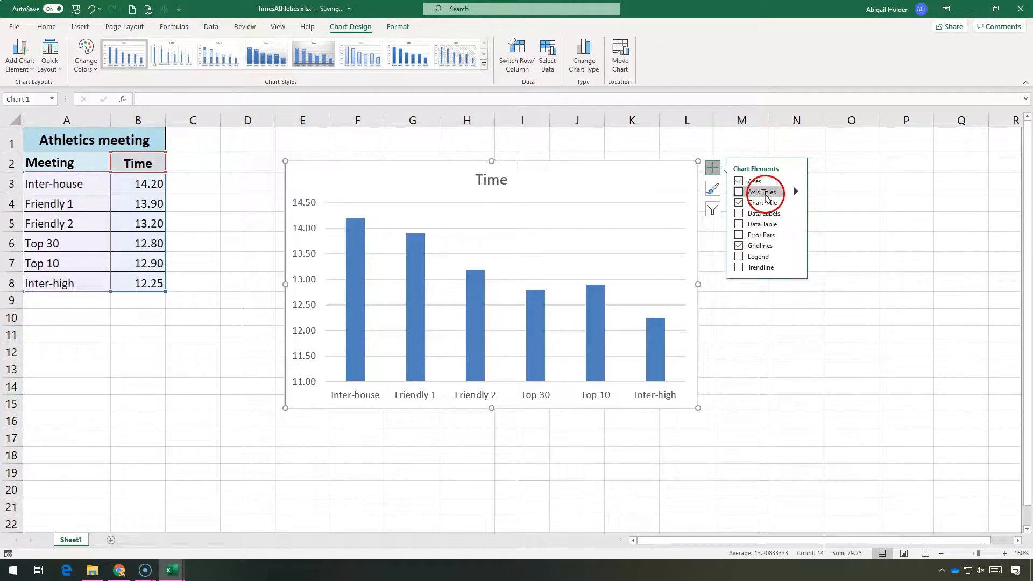
pyautogui.click(765, 195)
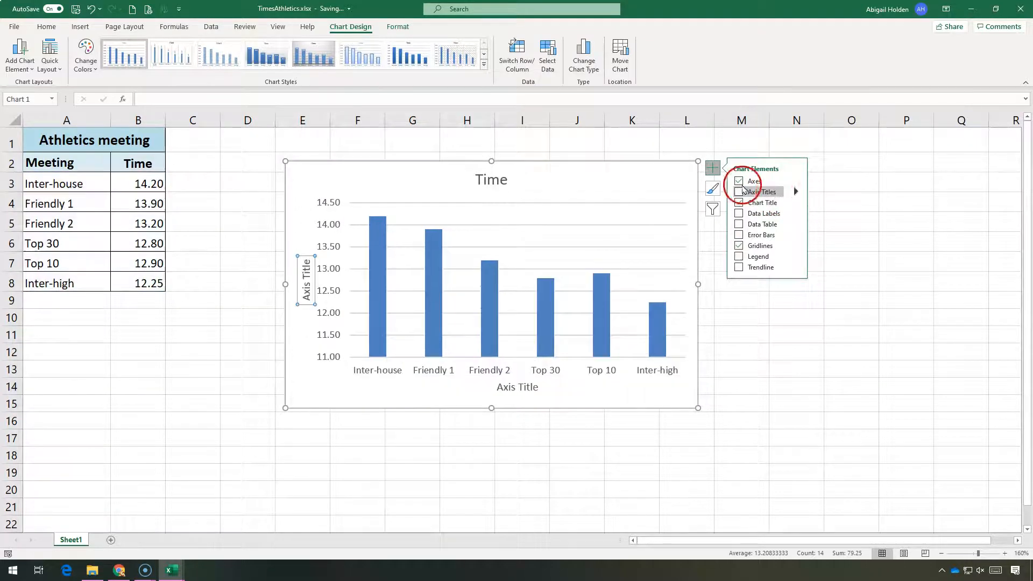
# Step: Turn on the primary horizontal and vertical axis titles and title the horizontal axis Meeting
pyautogui.click(796, 192)
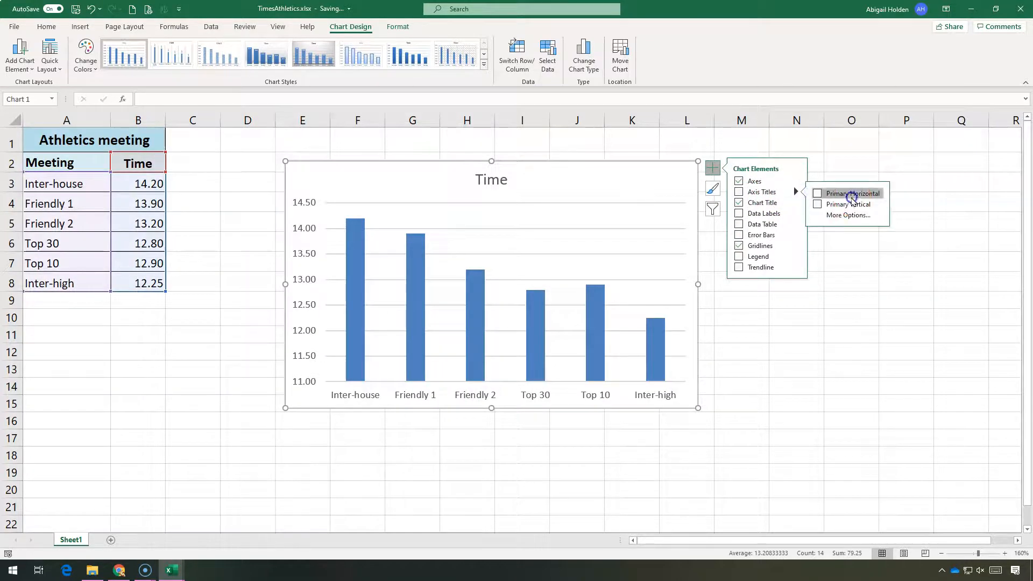
pyautogui.click(817, 193)
pyautogui.click(817, 205)
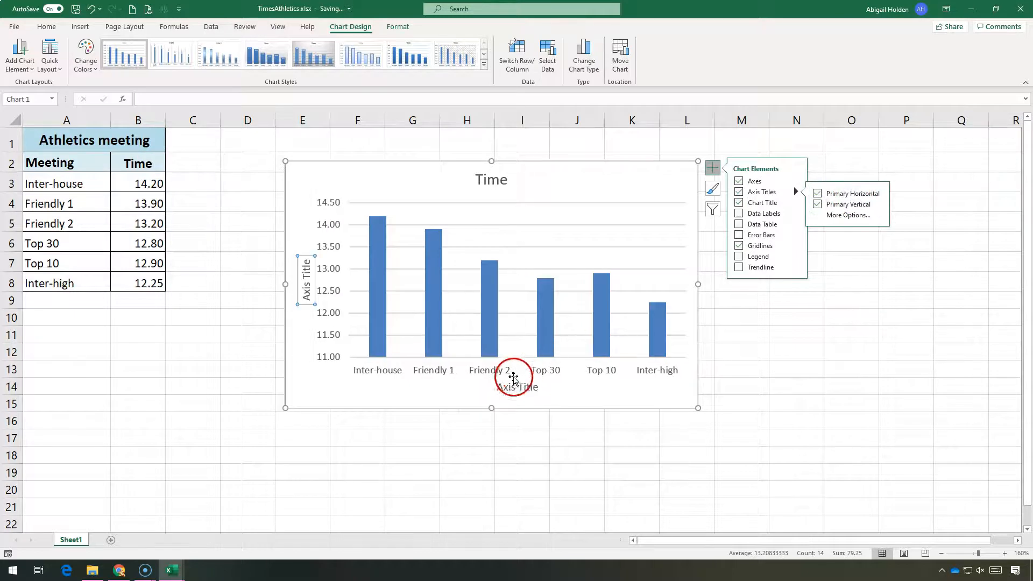
pyautogui.doubleClick(503, 388)
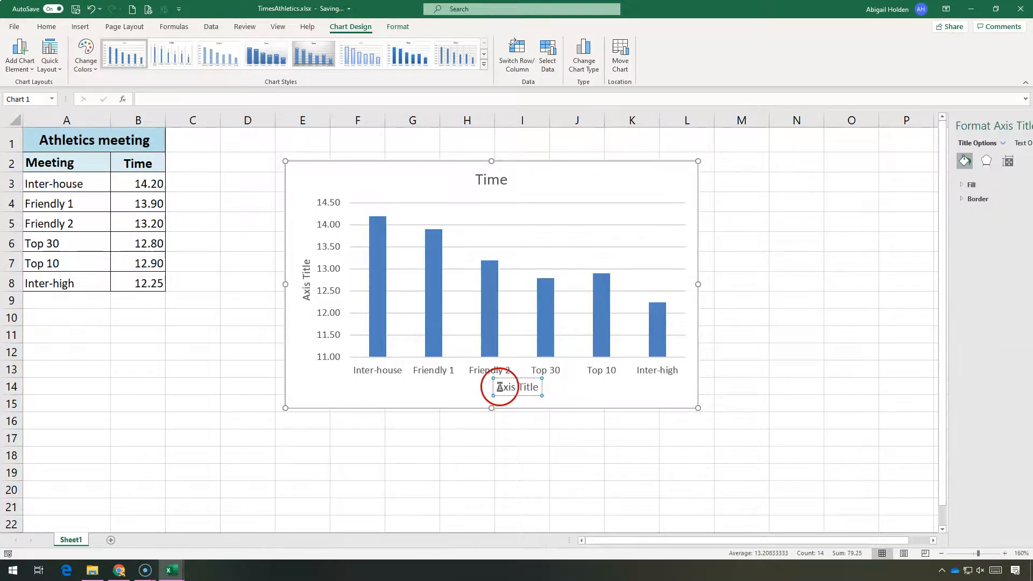
pyautogui.tripleClick(525, 388)
pyautogui.write('MEeting')
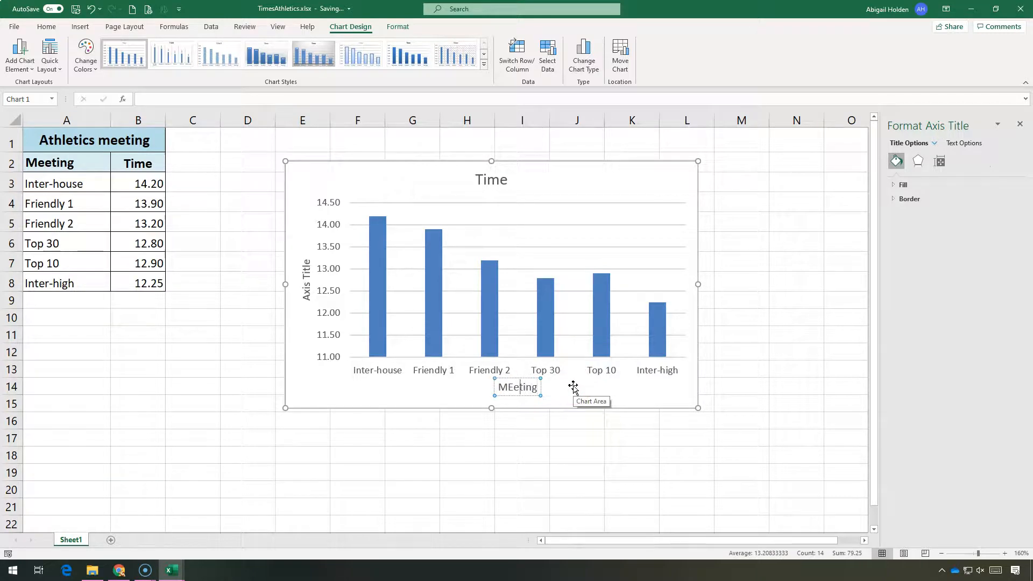
# Step: Title the vertical axis Time on the column chart
pyautogui.click(299, 263)
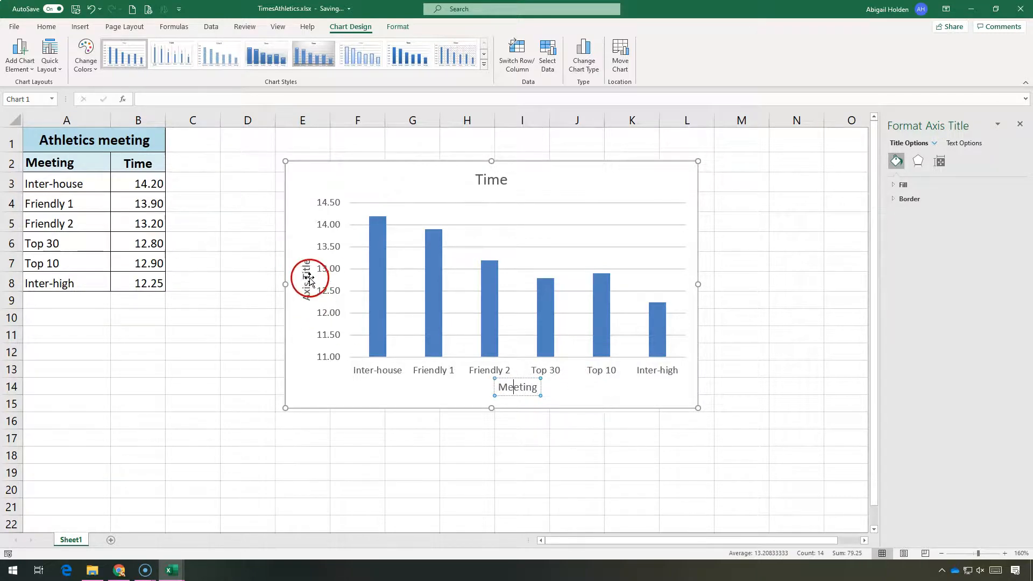
pyautogui.tripleClick(304, 264)
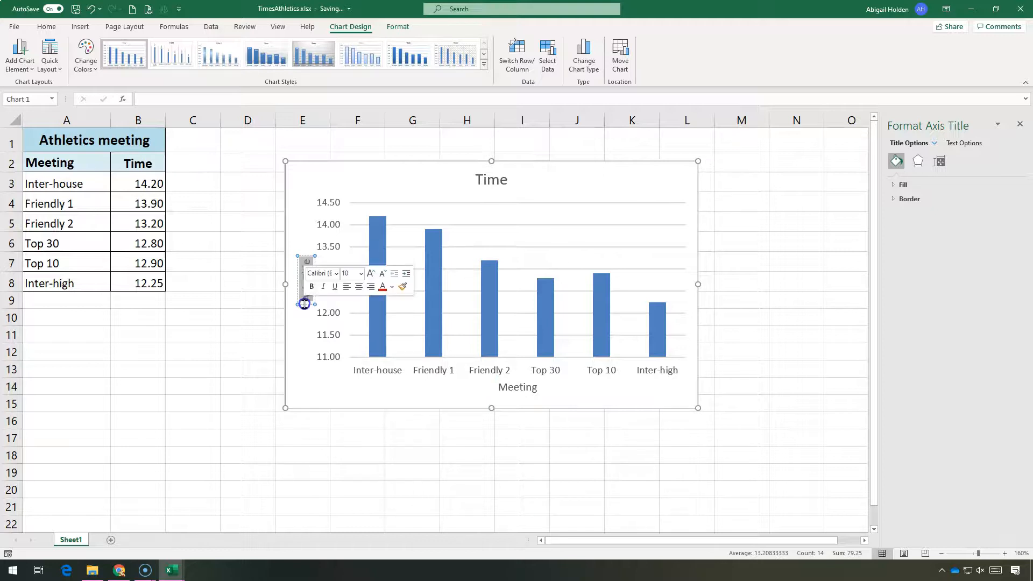
pyautogui.write('Time')
pyautogui.click(484, 180)
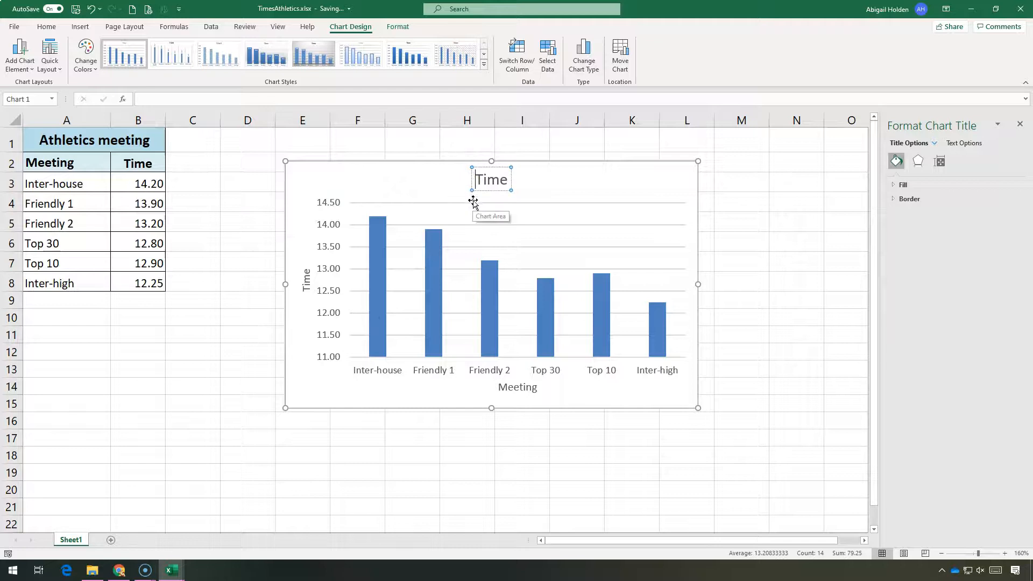
pyautogui.click(616, 156)
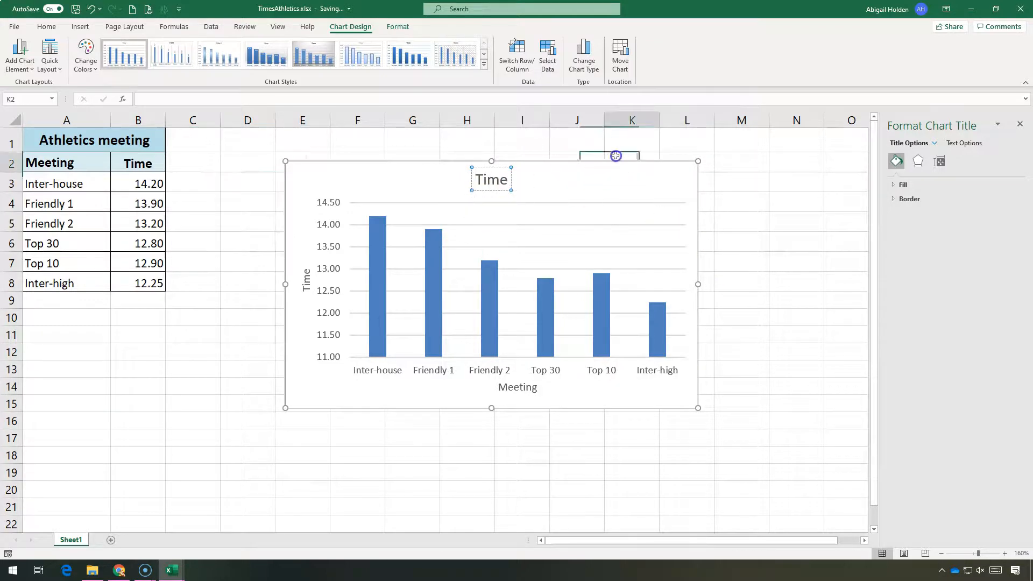
# Step: Add primary major vertical and primary minor horizontal gridlines to the column chart
pyautogui.click(602, 174)
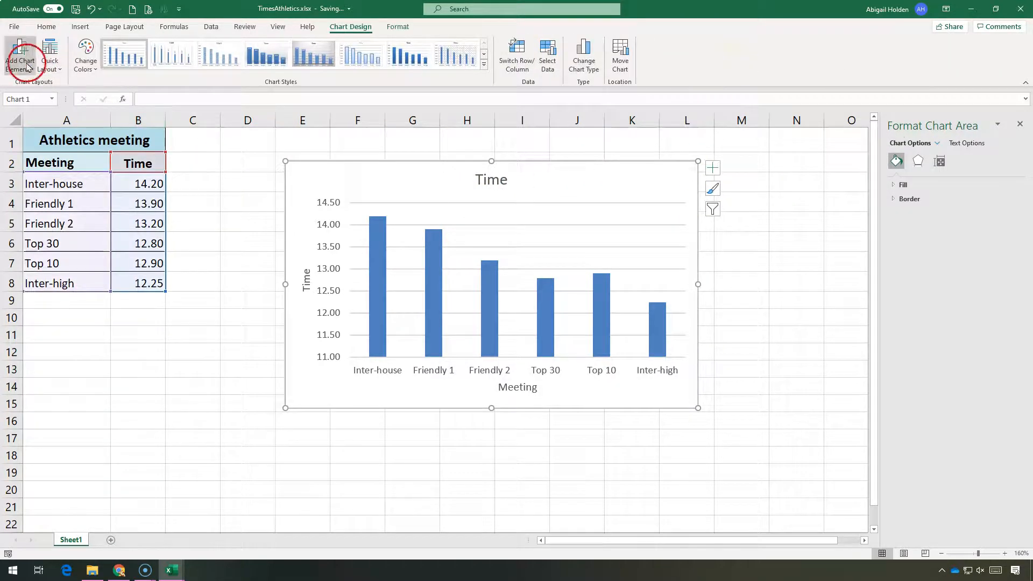
pyautogui.click(27, 65)
pyautogui.moveTo(30, 114)
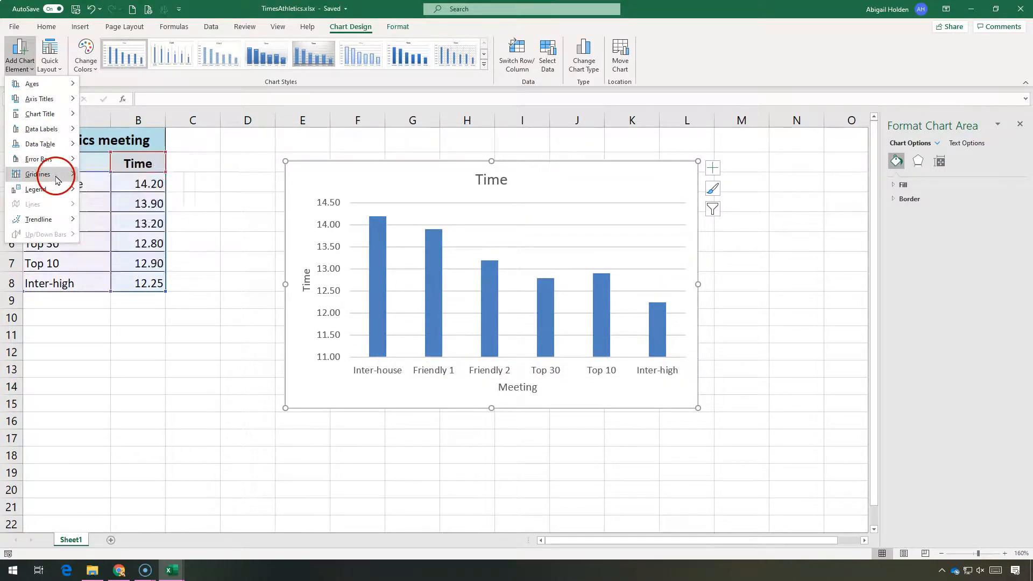
pyautogui.moveTo(72, 175)
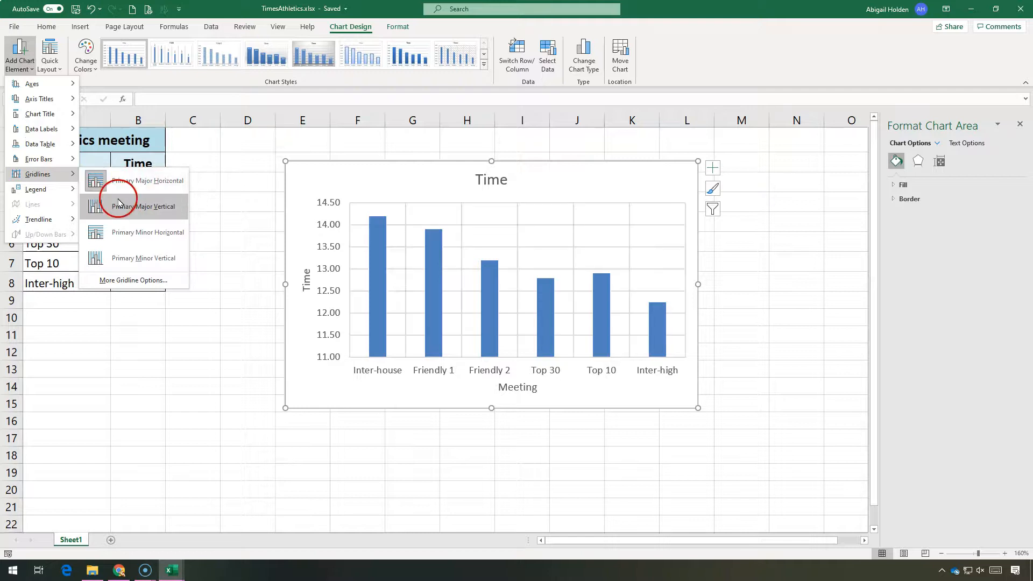
pyautogui.click(115, 181)
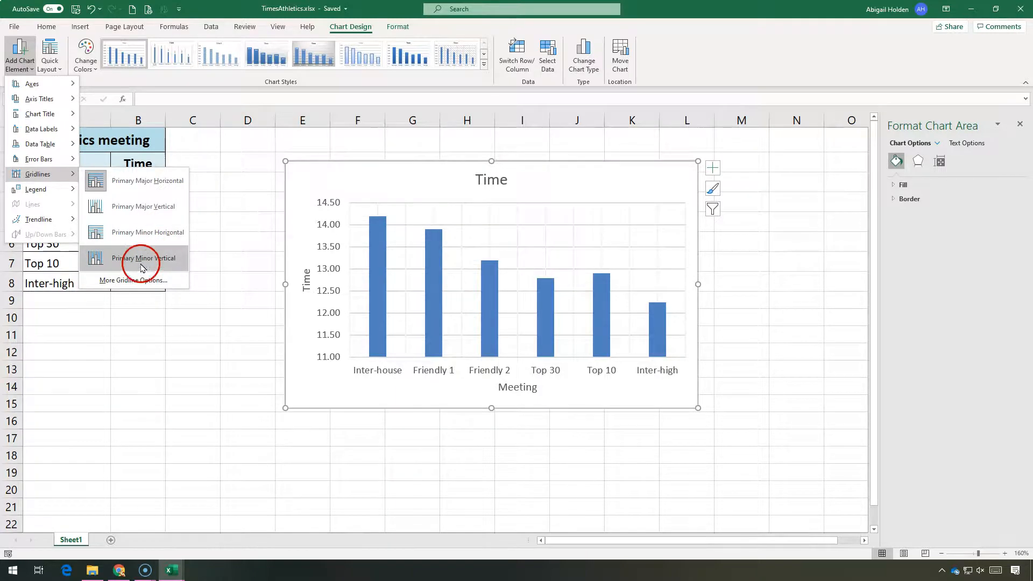
pyautogui.click(126, 209)
pyautogui.click(19, 57)
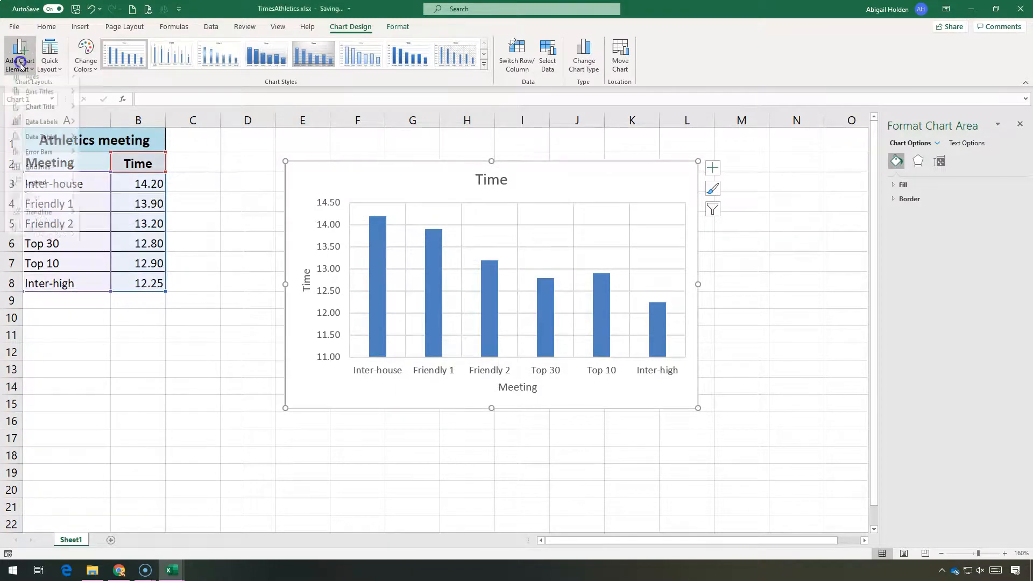
pyautogui.click(121, 215)
pyautogui.click(22, 56)
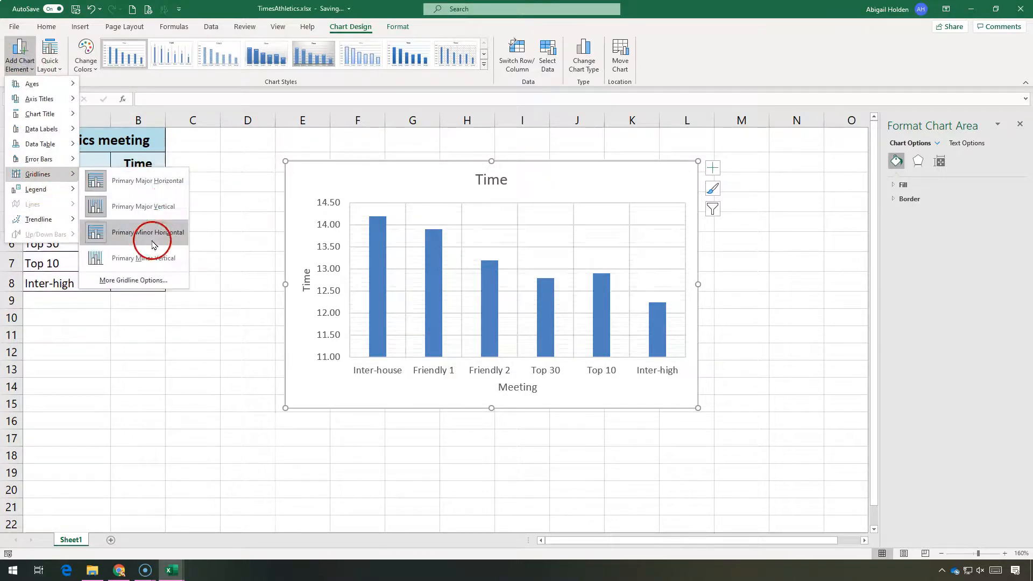
pyautogui.click(149, 231)
pyautogui.click(20, 53)
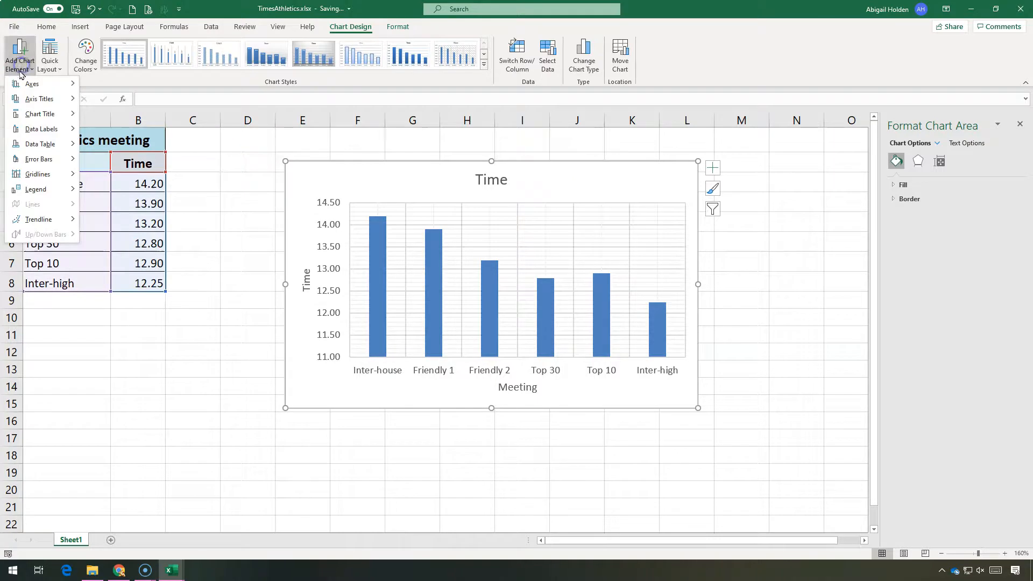
pyautogui.moveTo(20, 218)
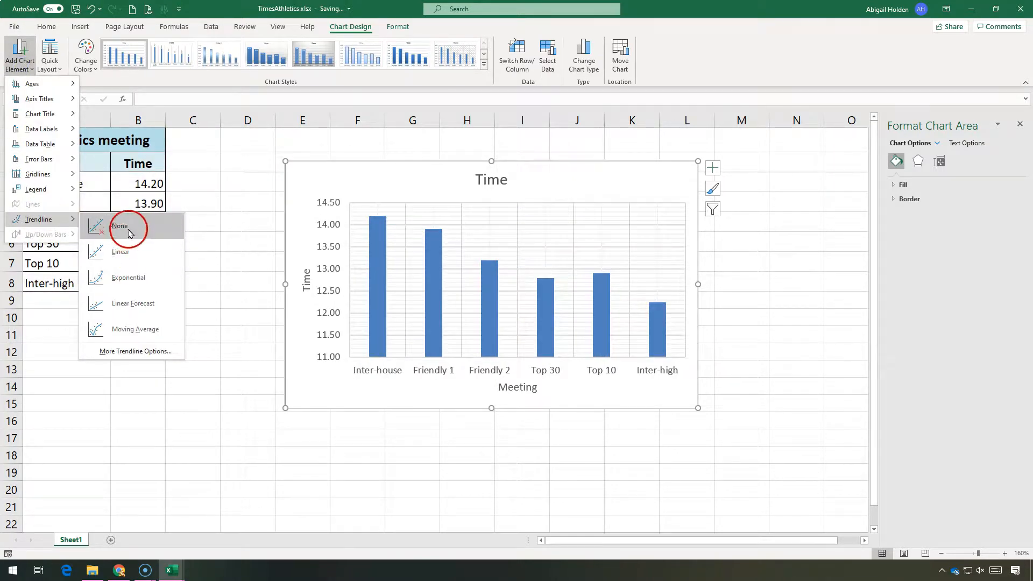
pyautogui.click(275, 194)
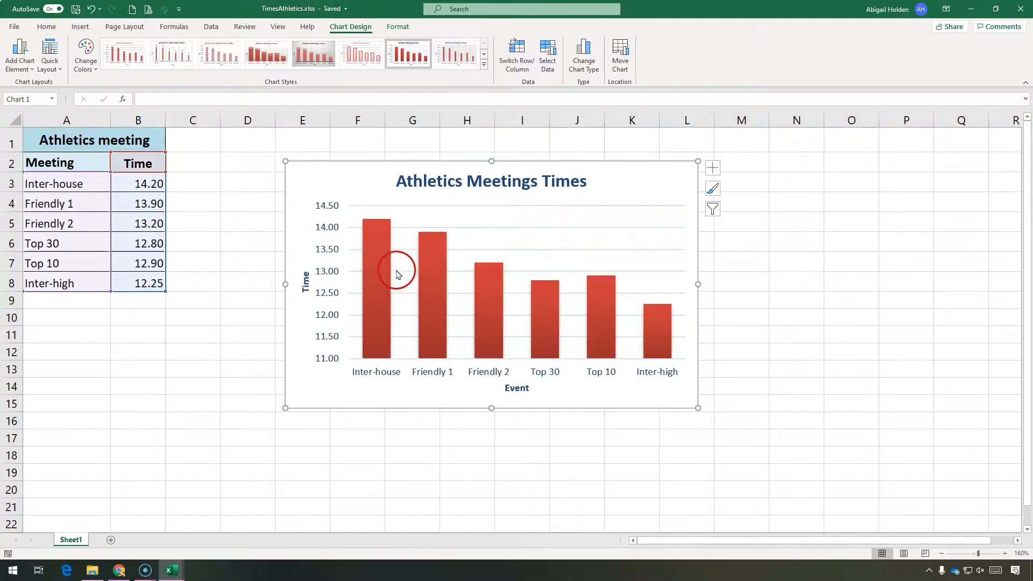
# Step: Move the column chart onto a new chart sheet named Chart1, then return to Sheet1
pyautogui.moveTo(620, 173); pyautogui.dragTo(540, 164)
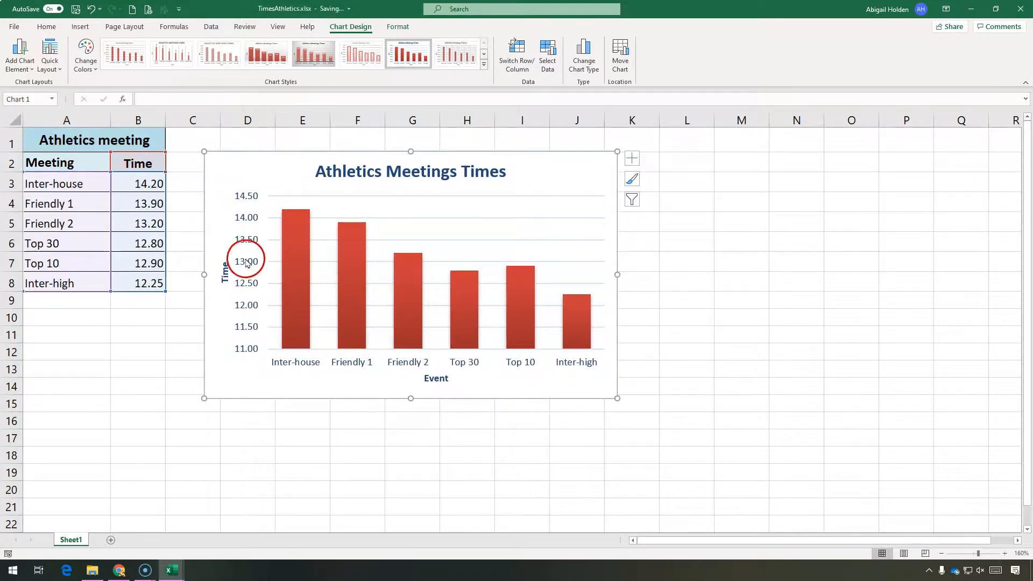
pyautogui.click(621, 61)
pyautogui.moveTo(550, 274); pyautogui.dragTo(518, 231)
pyautogui.click(502, 267)
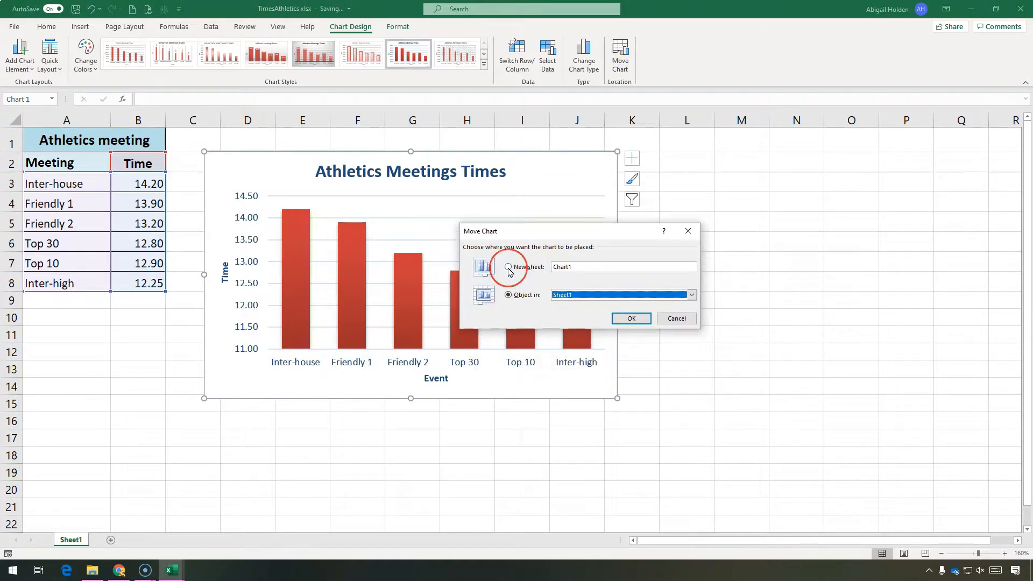
pyautogui.click(615, 295)
pyautogui.click(560, 276)
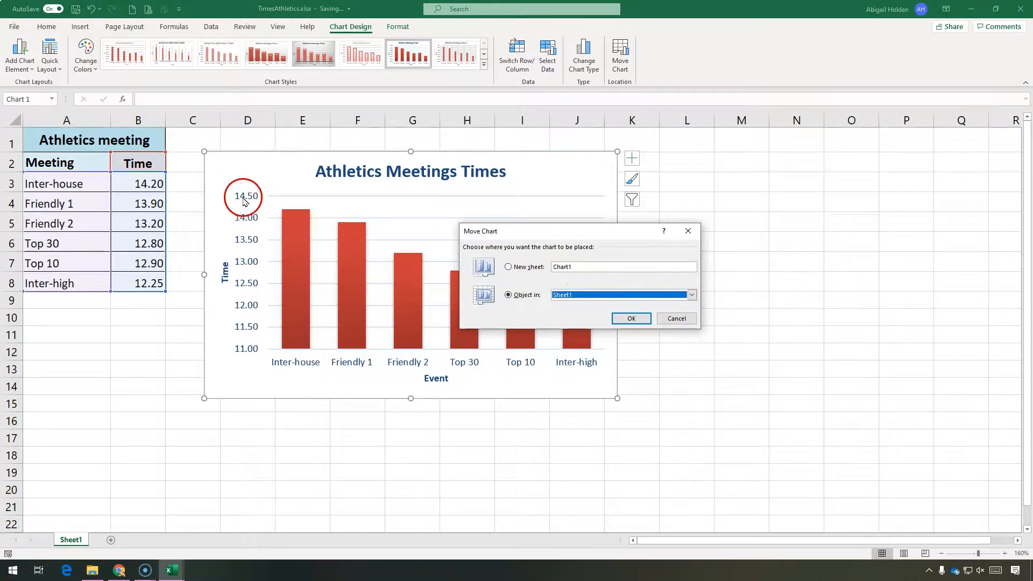
pyautogui.click(507, 268)
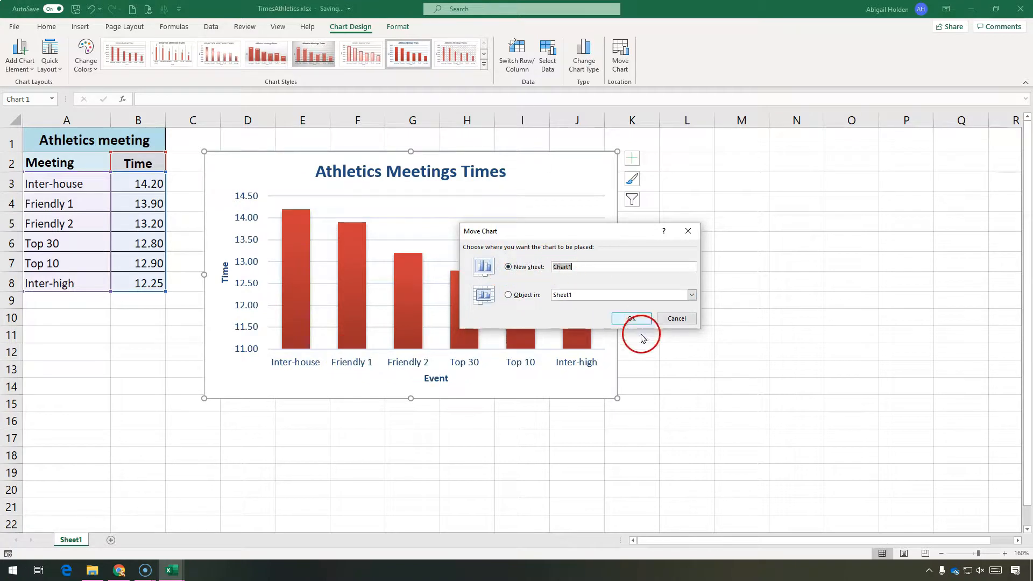
pyautogui.click(634, 319)
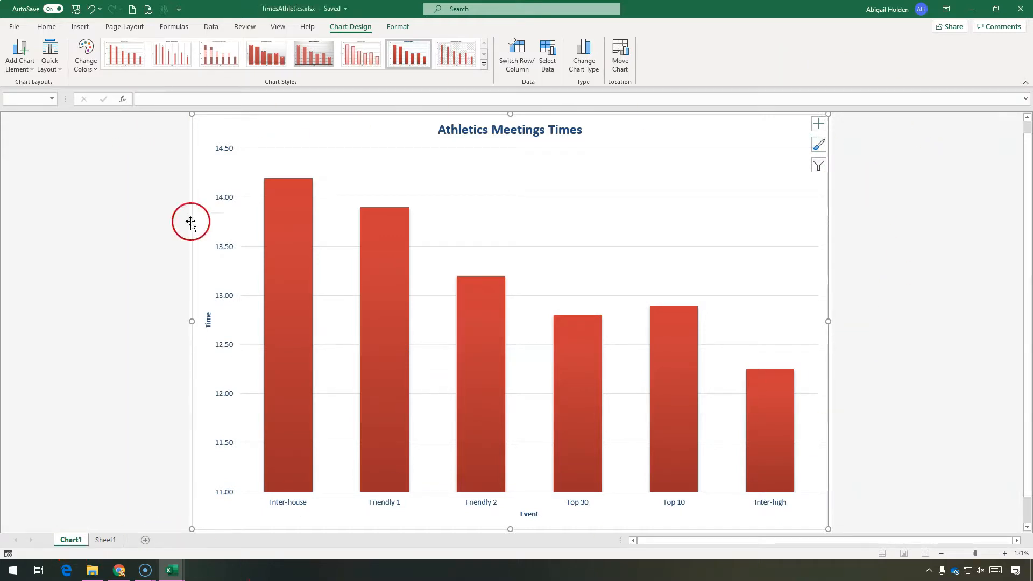
pyautogui.click(903, 407)
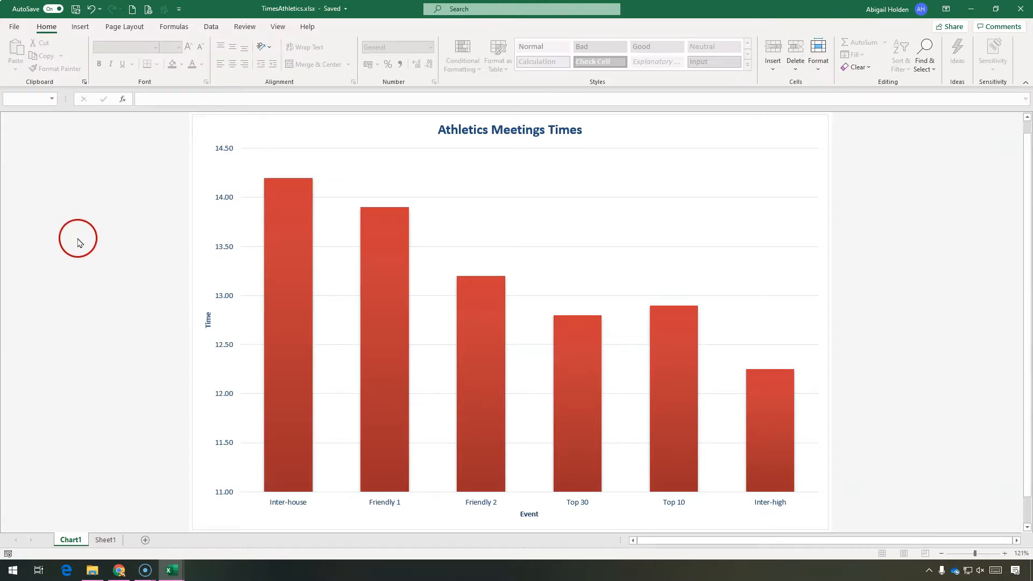
pyautogui.click(89, 539)
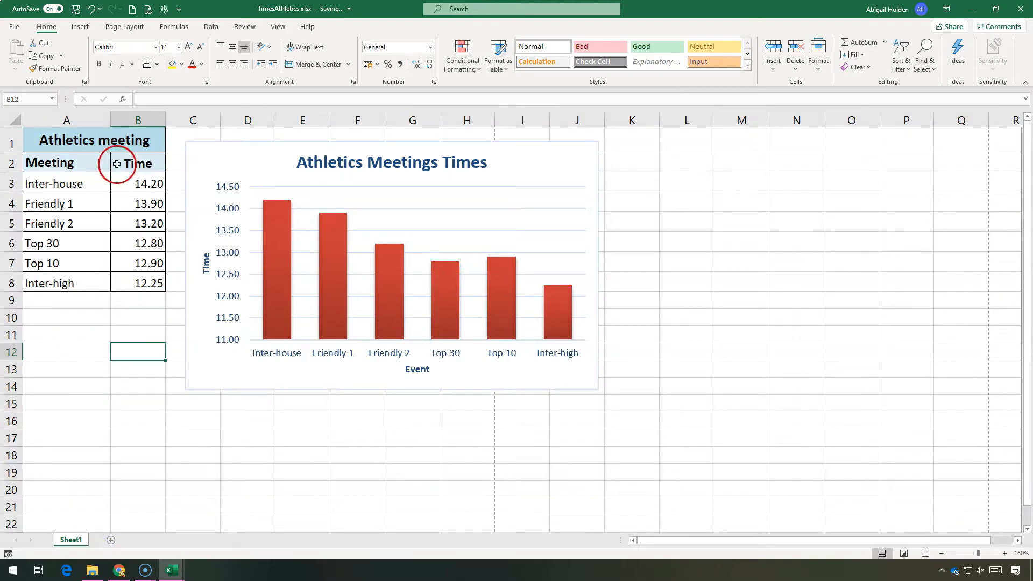
# Step: Open the print preview and set the page orientation to landscape
pyautogui.click(155, 11)
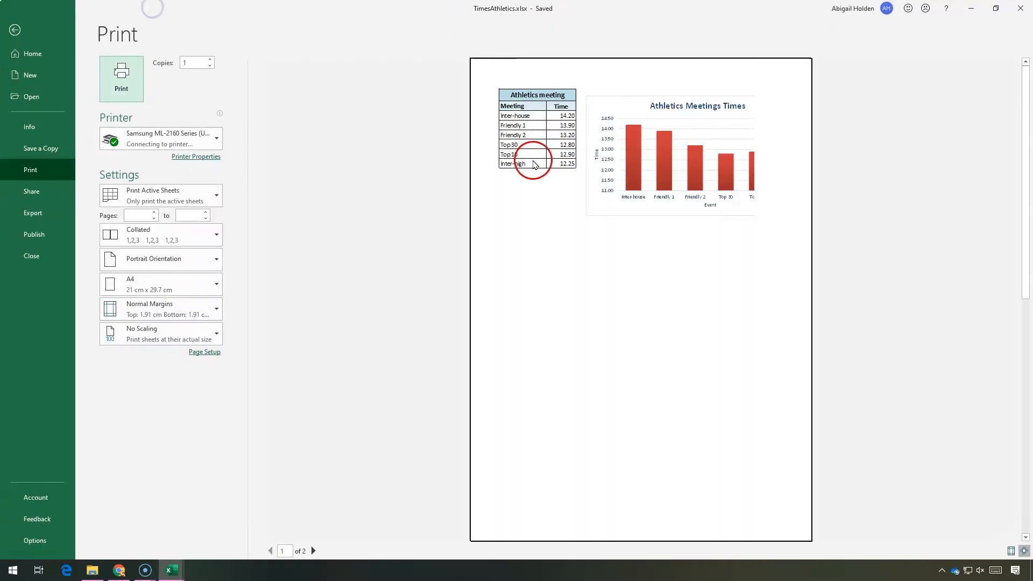
pyautogui.click(121, 287)
pyautogui.click(117, 334)
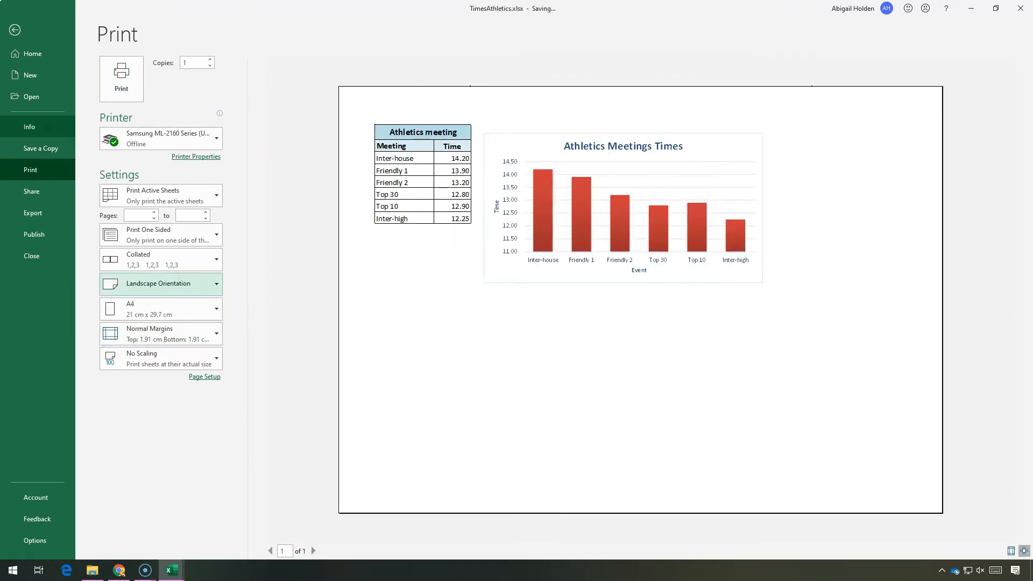
pyautogui.click(14, 30)
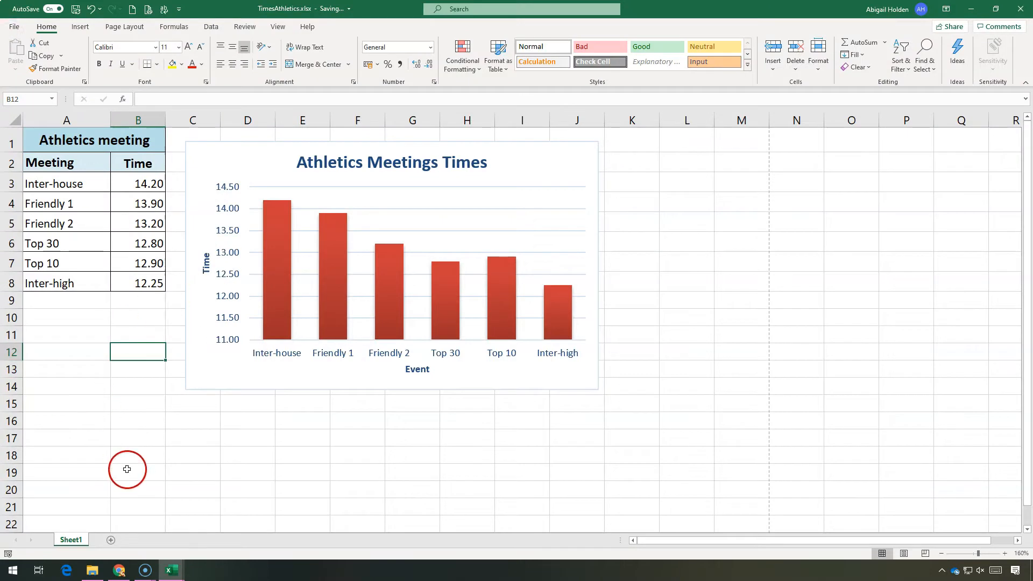